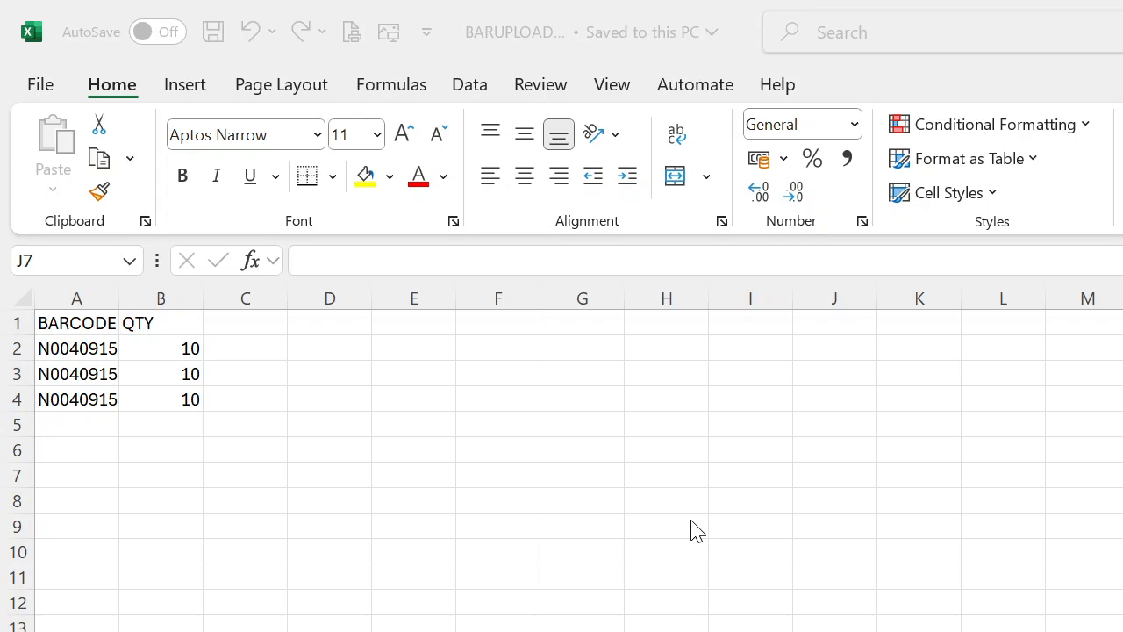
Step: Widen column A to fit the full barcode values
left_click(691, 519)
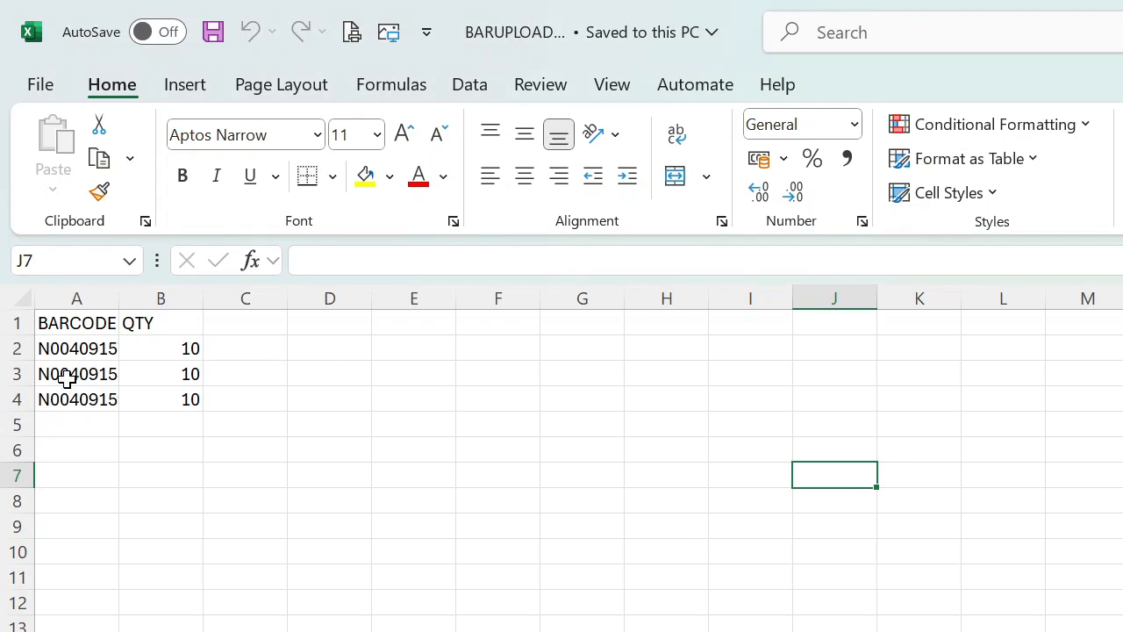
left_click(115, 356)
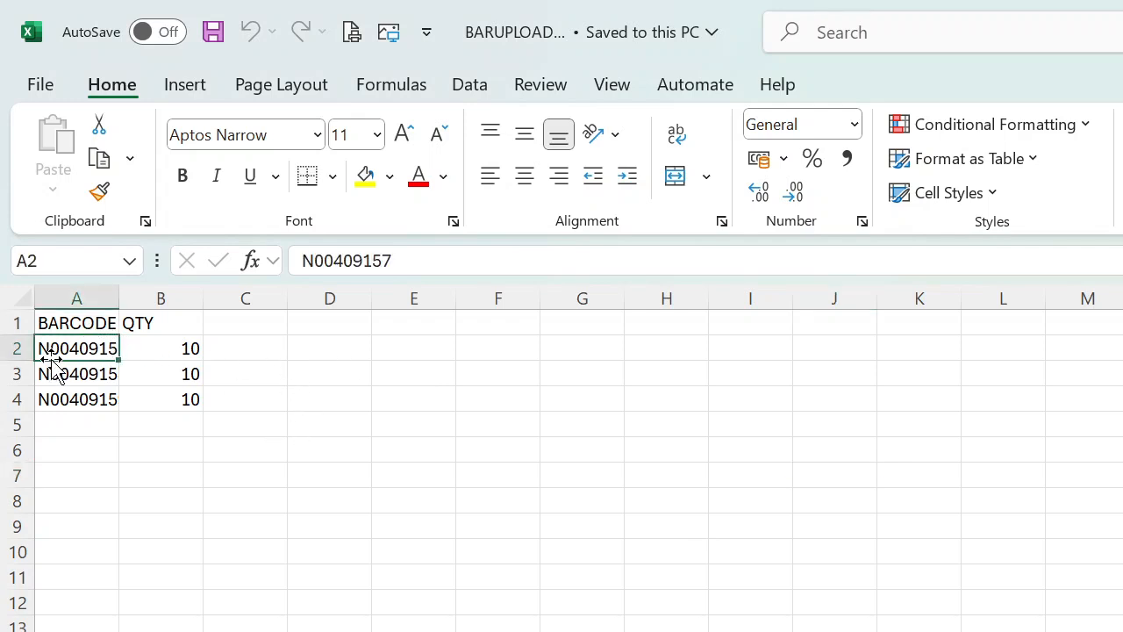
double_click(119, 298)
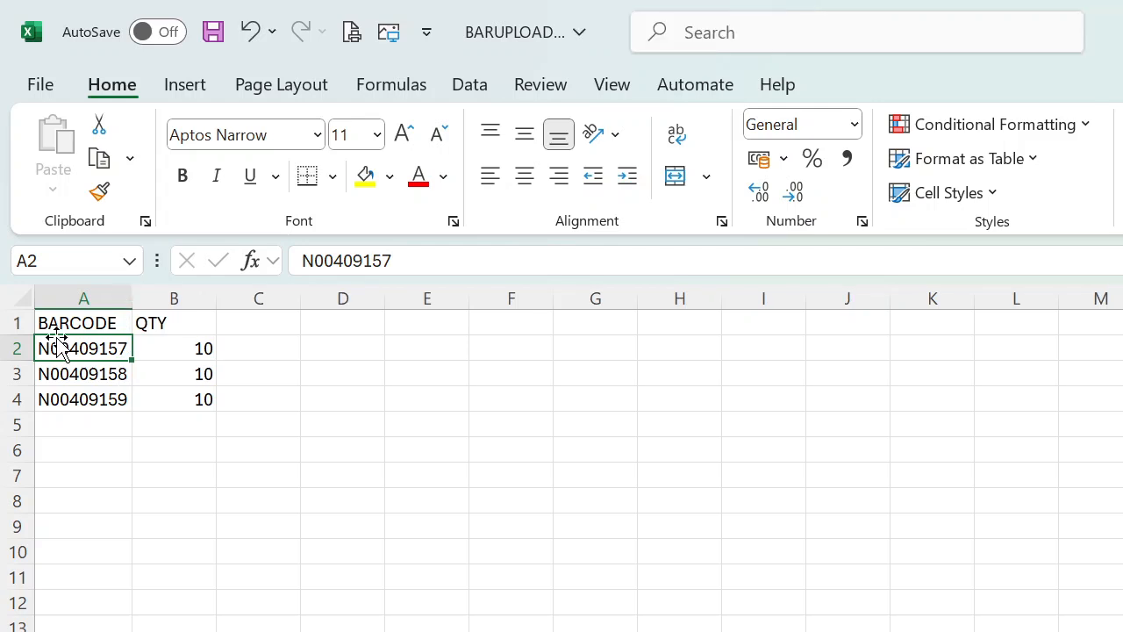
Step: Make the BARCODE and QTY headers in A1:B1 bold and save the workbook
left_click_drag(81, 318, 167, 324)
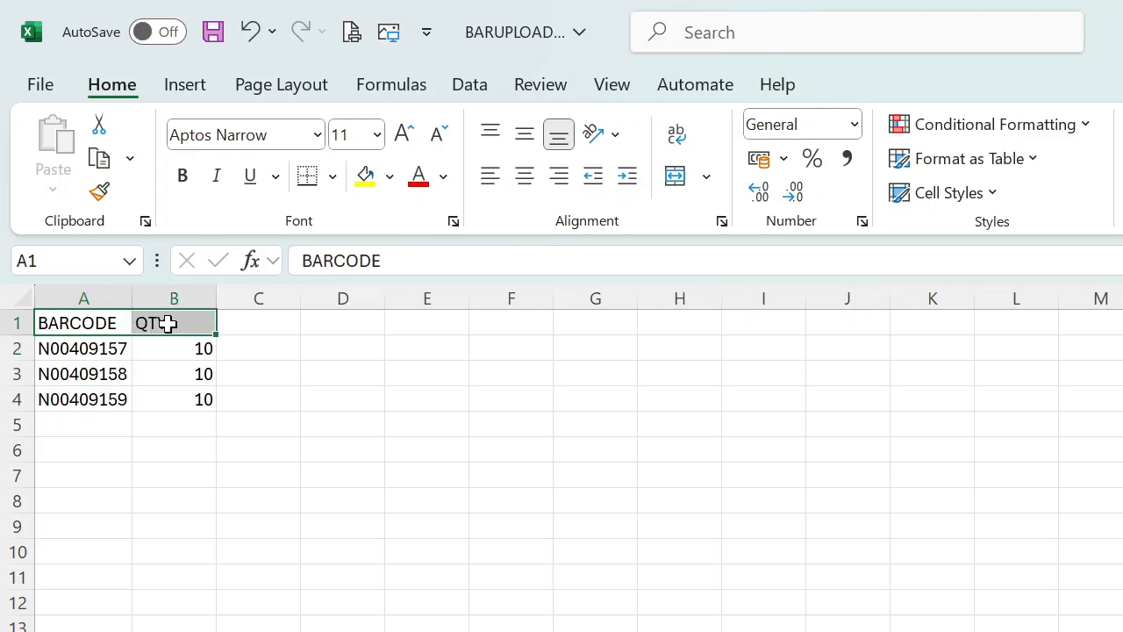
key("ctrl+b")
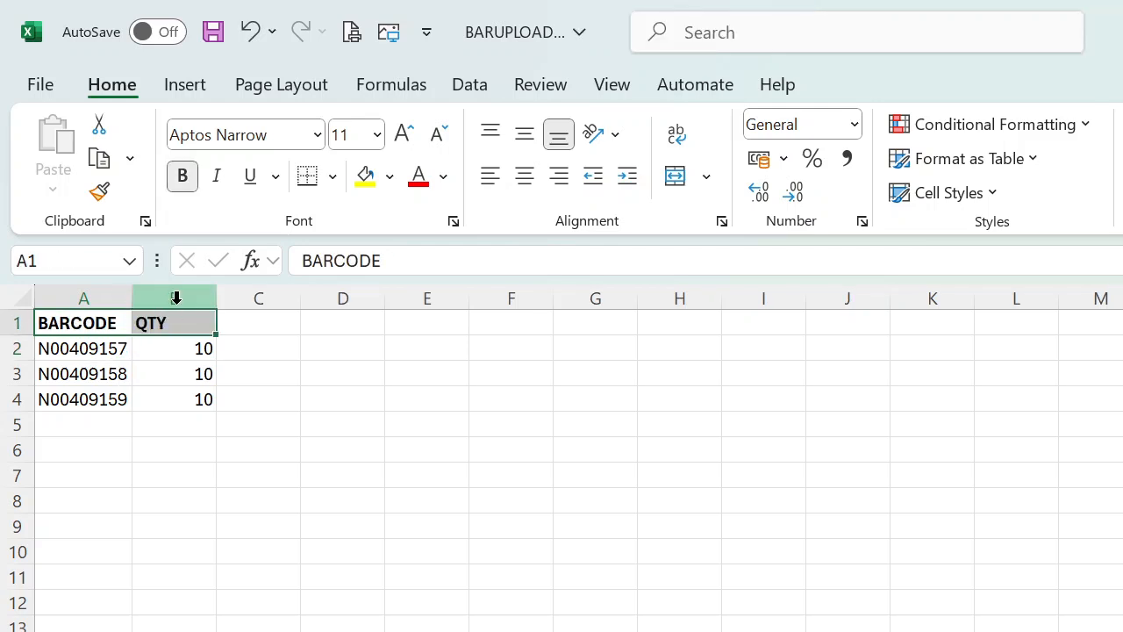
left_click(139, 399)
key("ctrl+s")
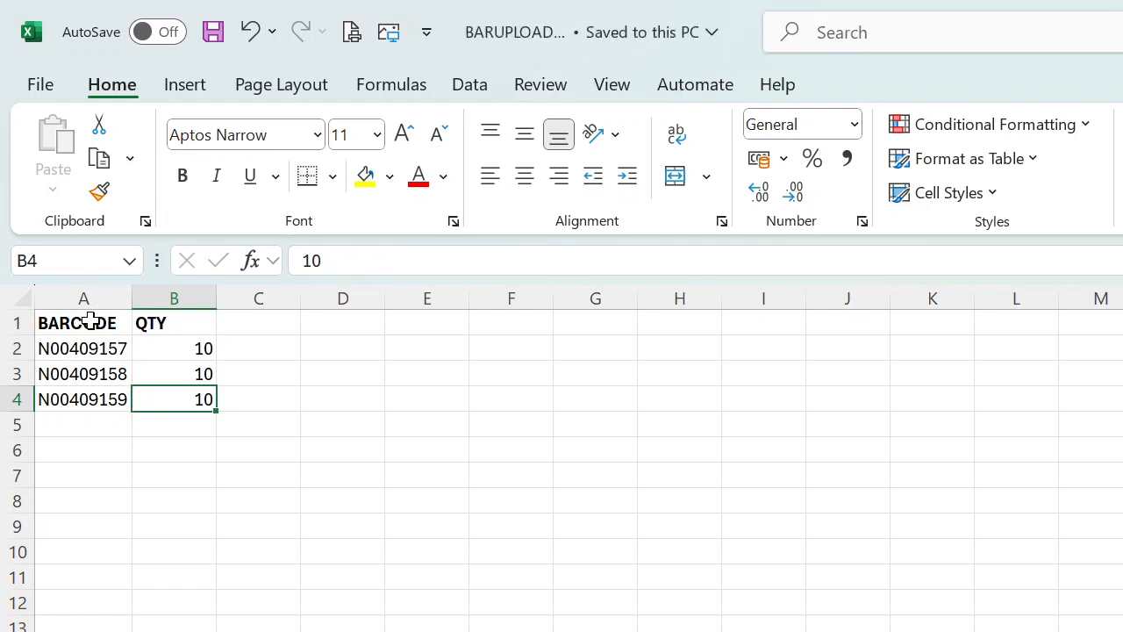
Step: Check the extent of the upload data from the first header cell to the last used cell
left_click(50, 321)
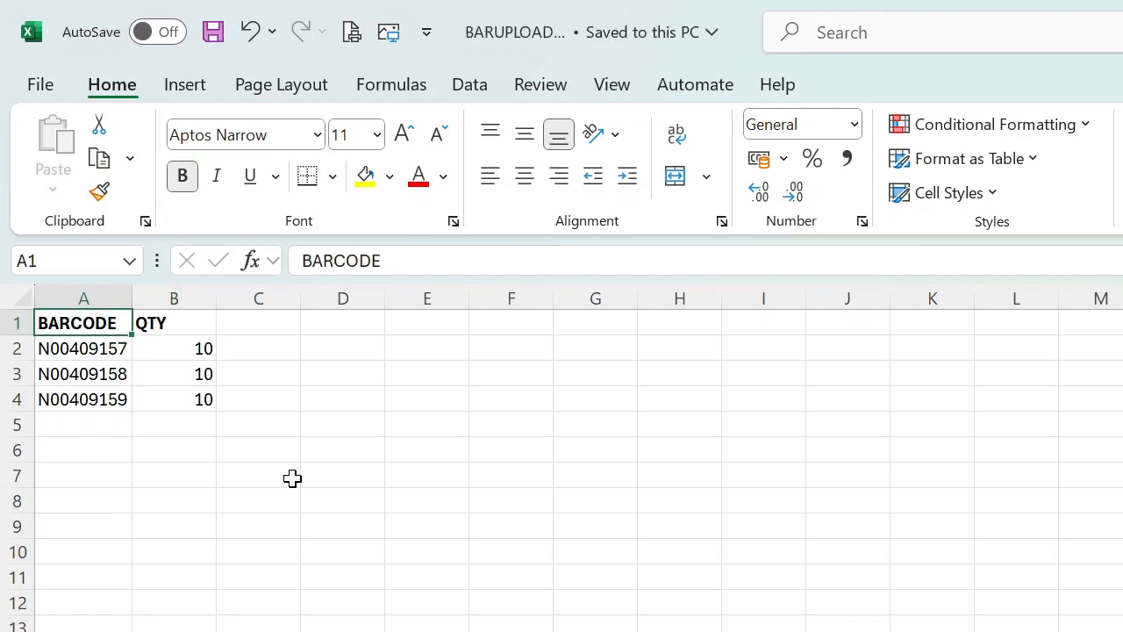
key("ctrl+End")
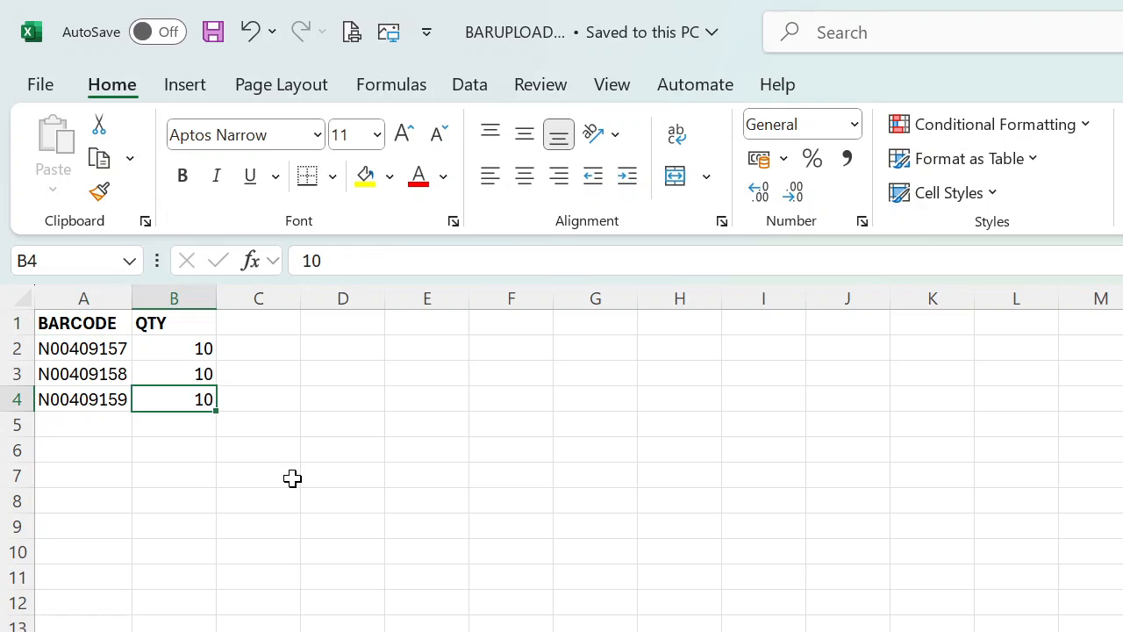
key("ctrl+Home")
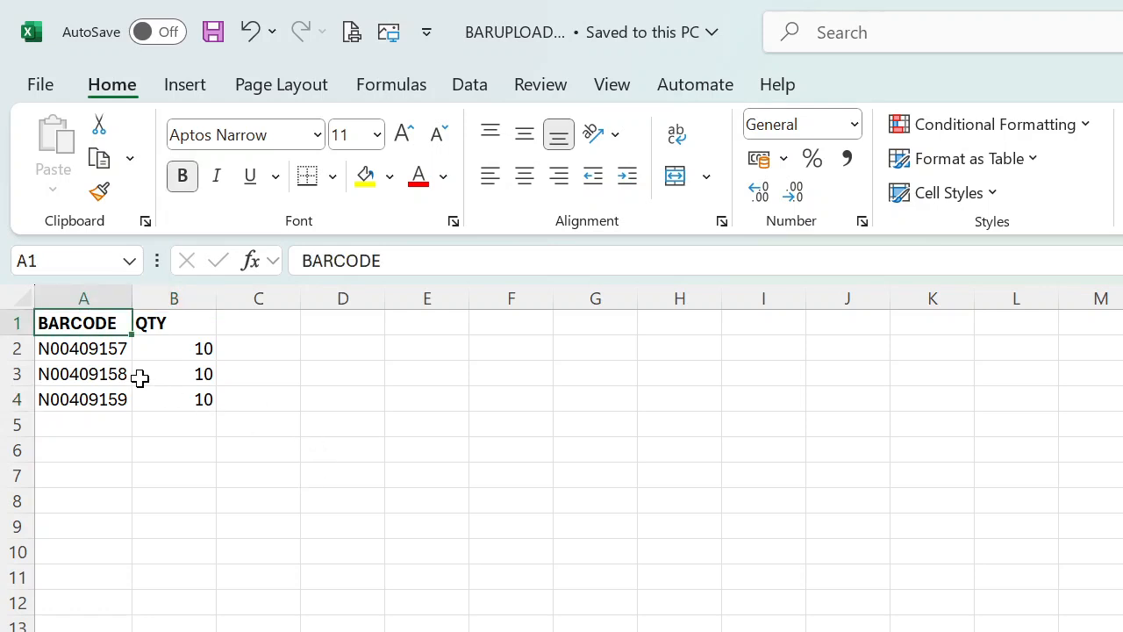
key("ctrl+End")
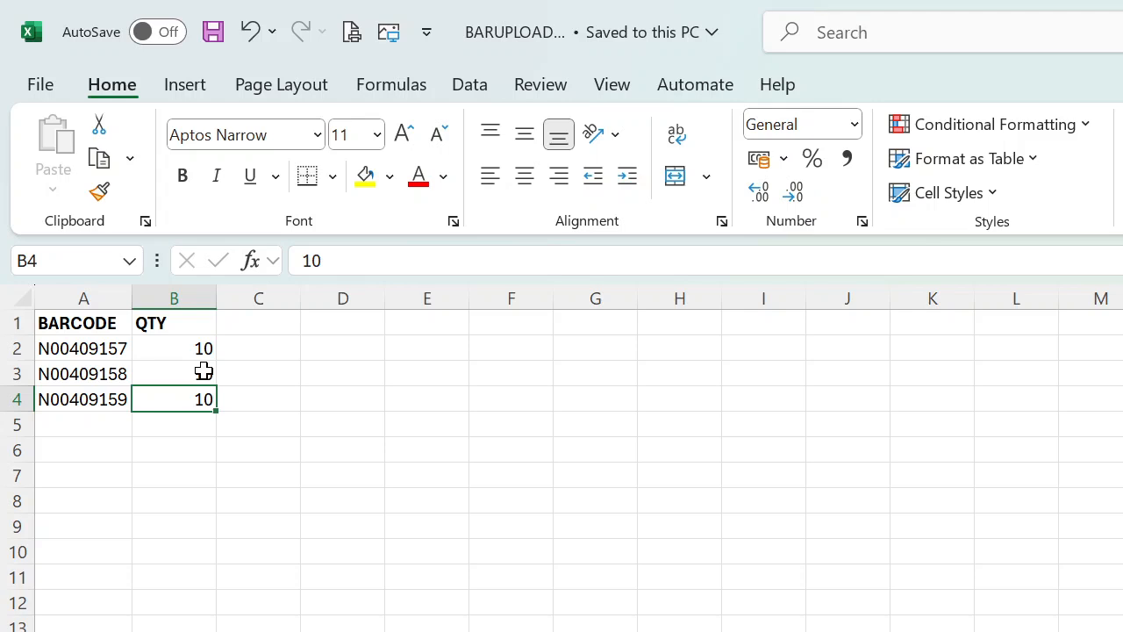
Step: Select the BARCODE and QTY columns and look at the available number formats
left_click(84, 295)
left_click(163, 296)
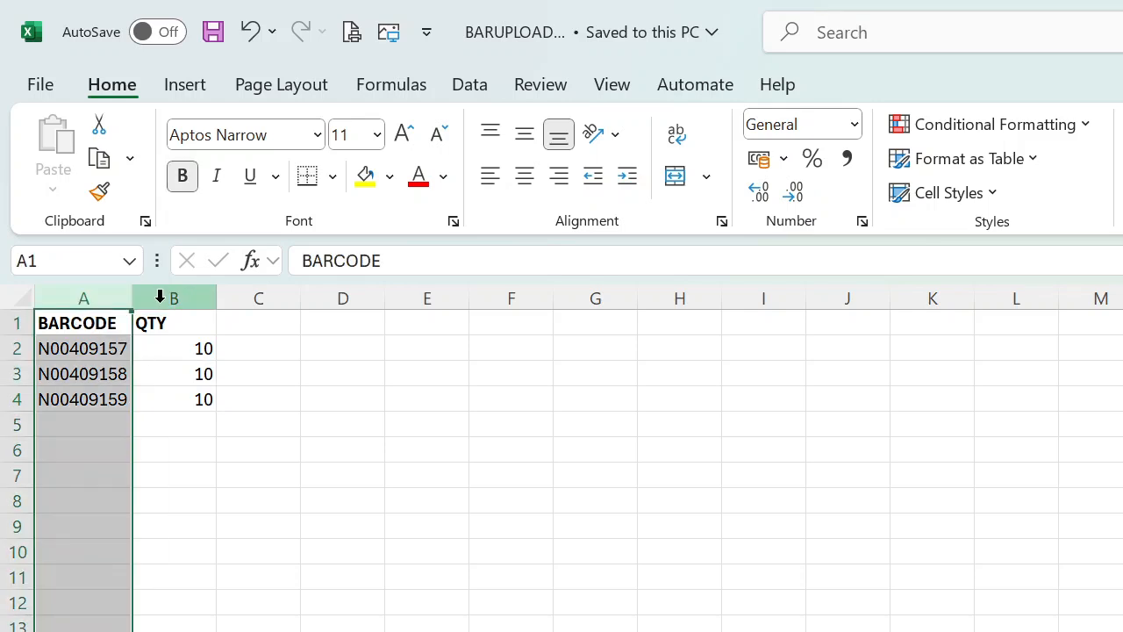
left_click(67, 301)
left_click_drag(67, 302, 166, 297)
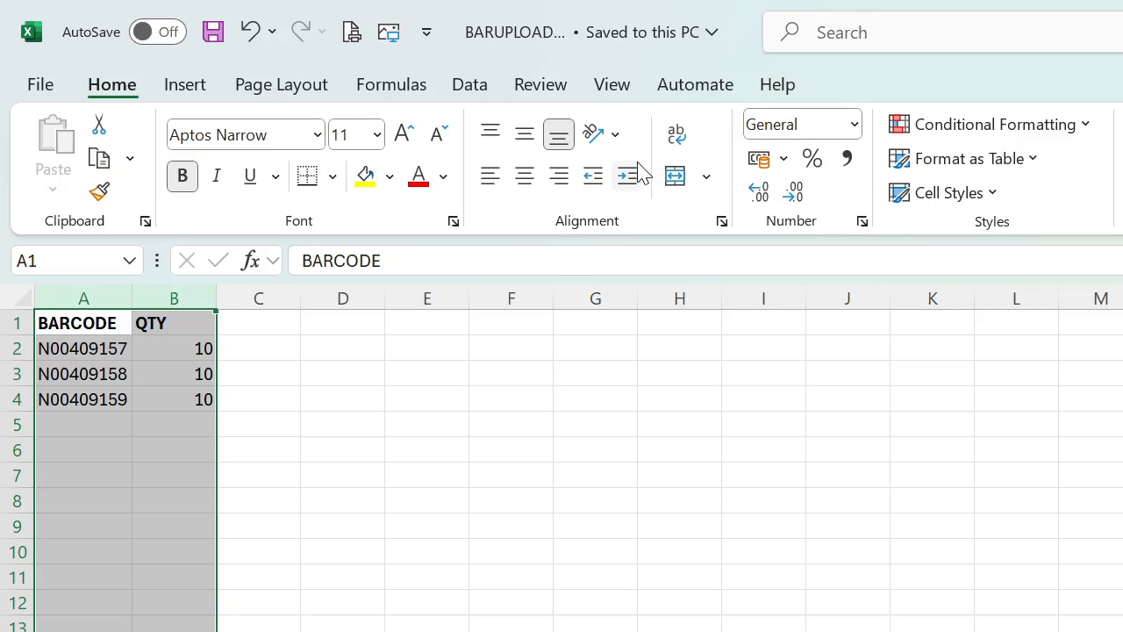
left_click(858, 128)
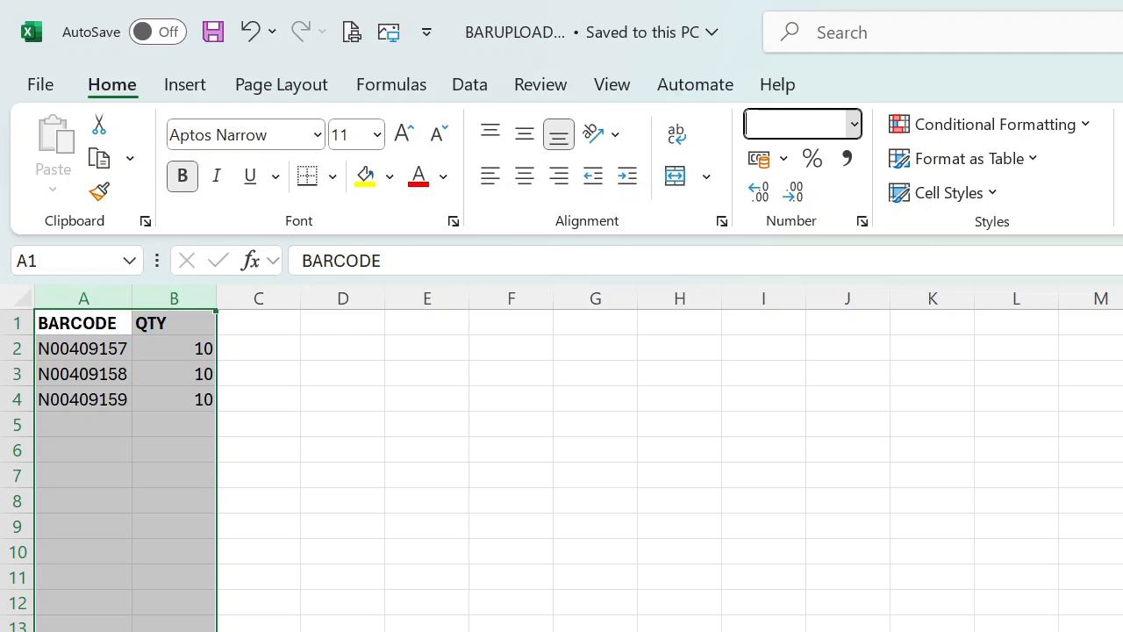
left_click(412, 471)
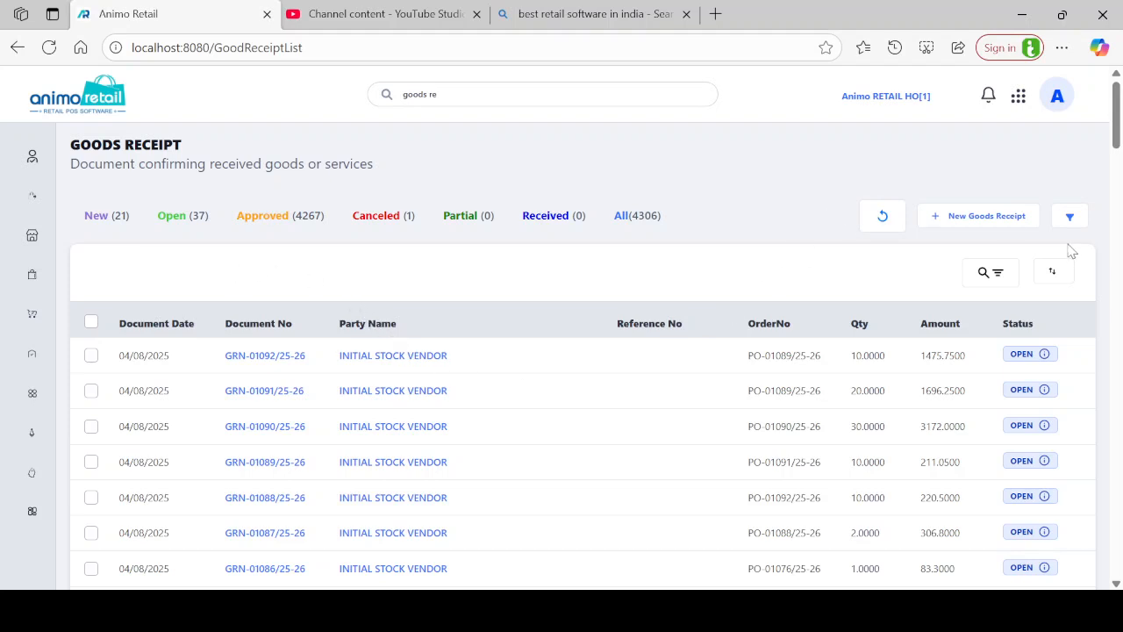
Step: Create a new goods receipt in Animo Retail with INITIAL STOCK VENDOR as the vendor
left_click(983, 218)
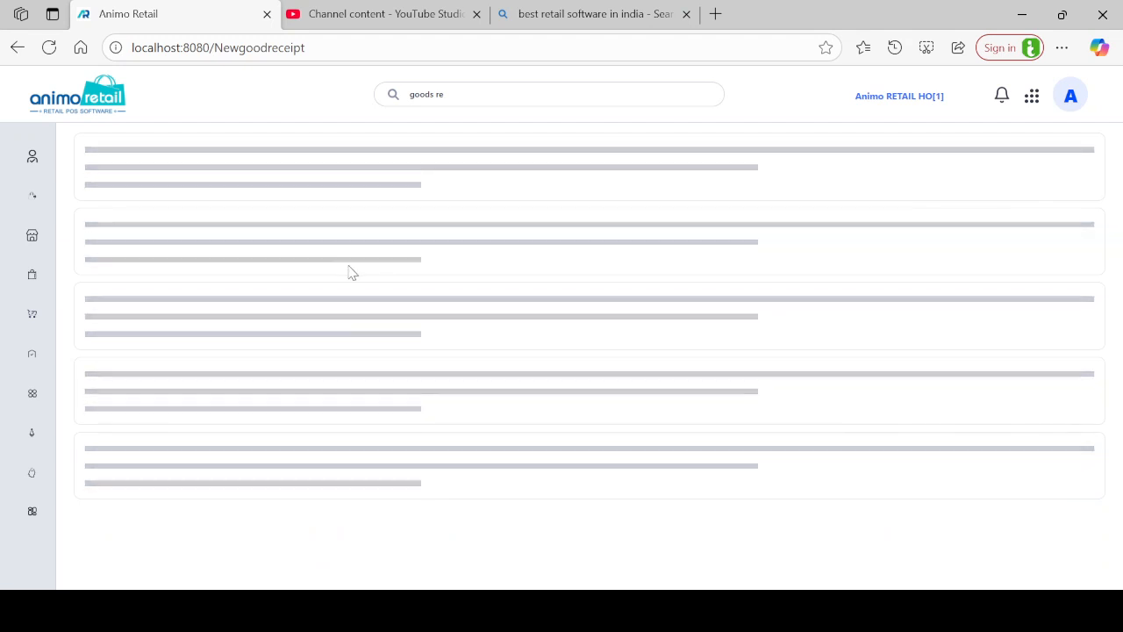
scroll(263, 307, "down", 2)
left_click(218, 336)
type("ini")
key("Down")
key("Down")
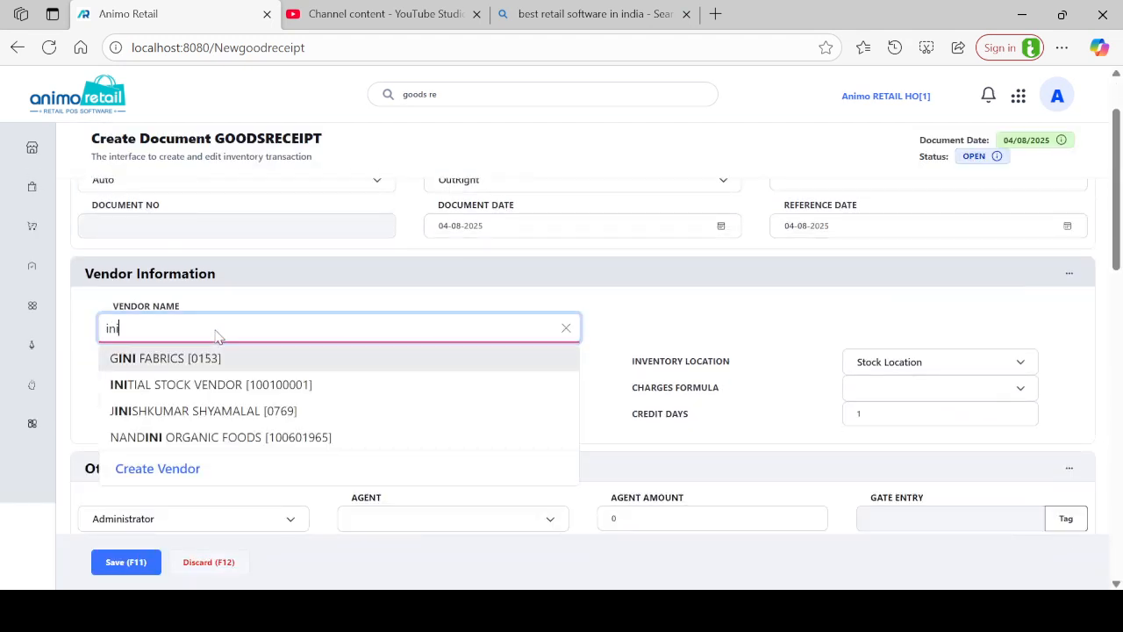
key("Return")
Step: Open the Excel Upload dialog for the receipt's Item Description section
scroll(379, 314, "down", 4)
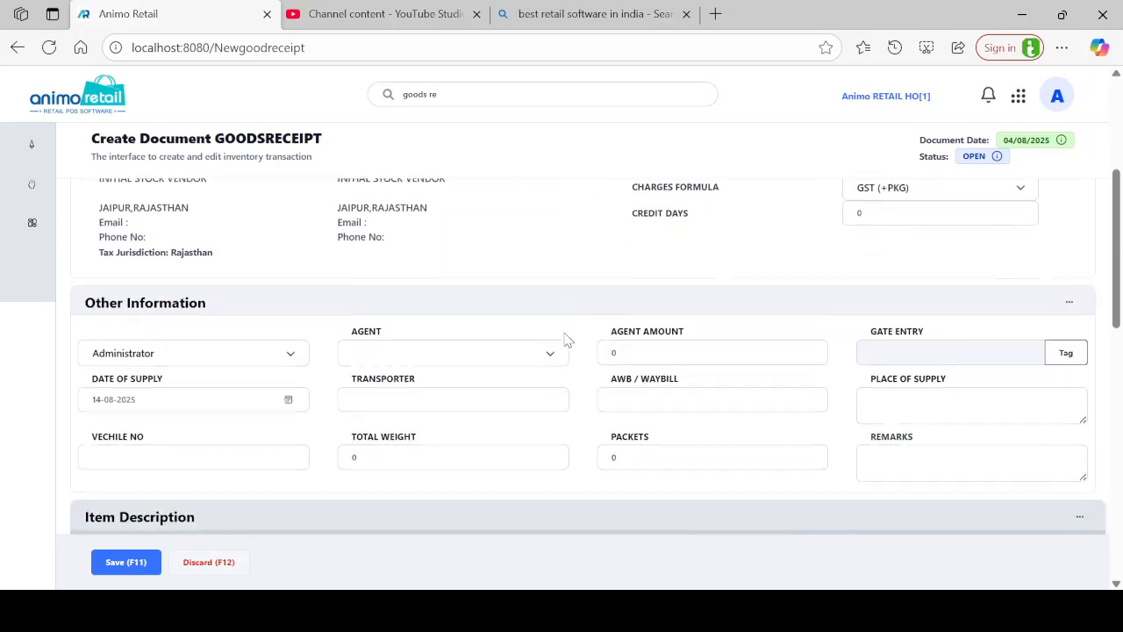
scroll(800, 405, "down", 1)
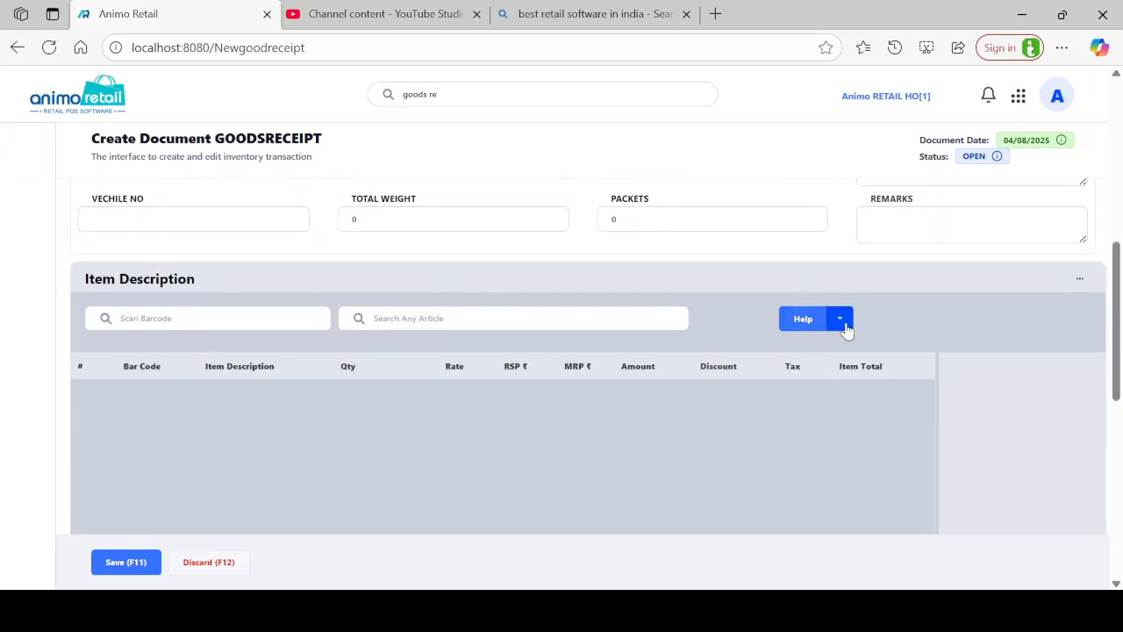
left_click(840, 321)
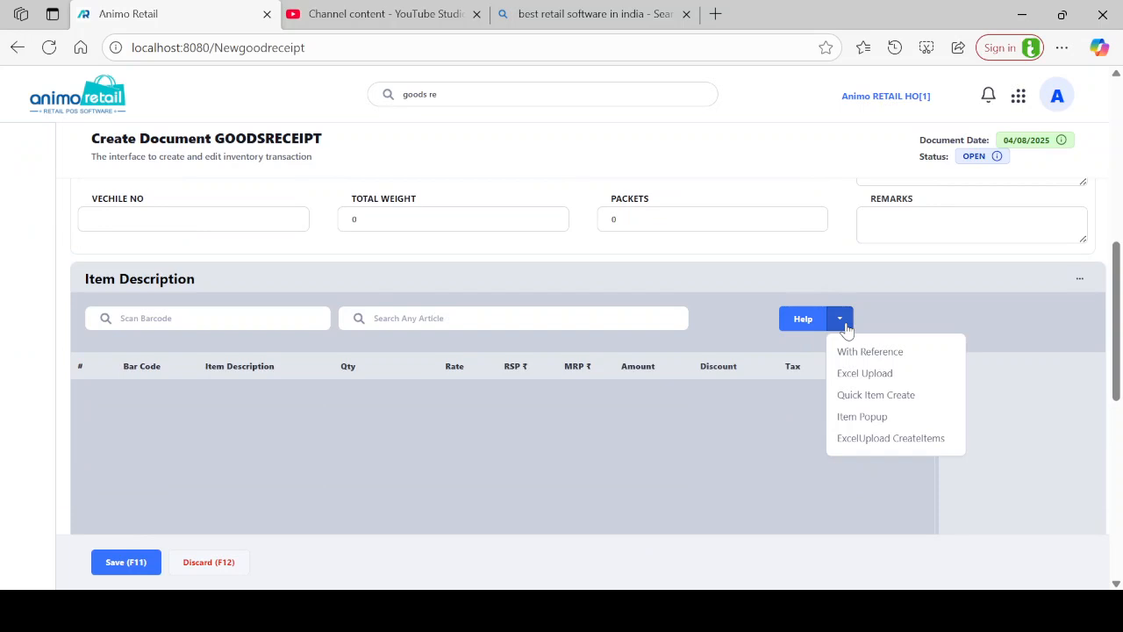
left_click(874, 375)
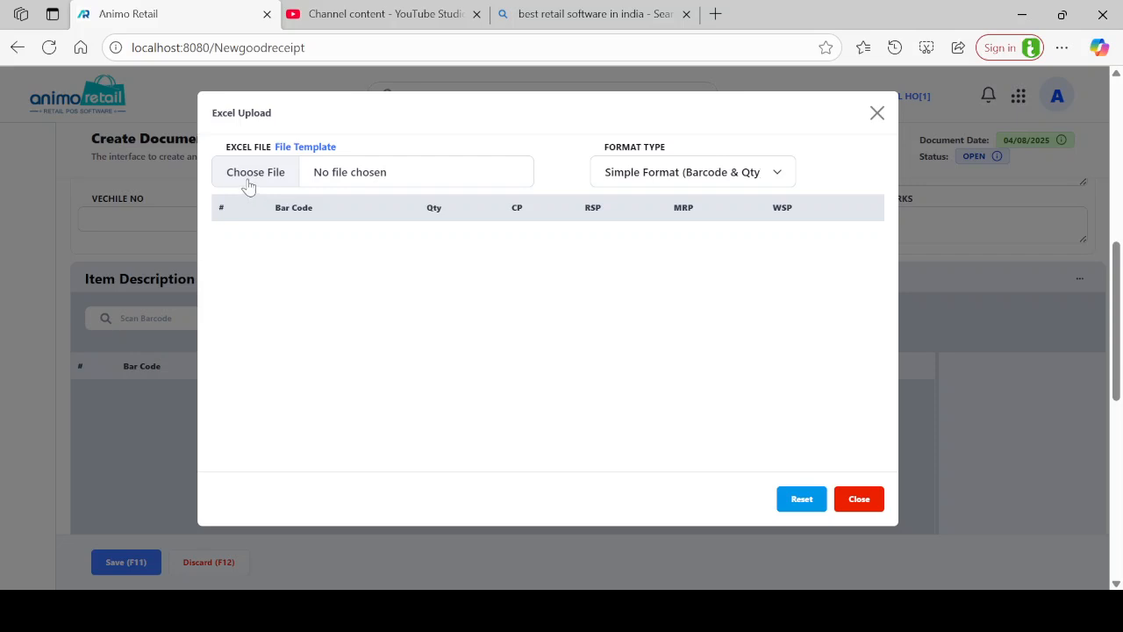
Step: Try Full Format (All Fields) as the upload format type and set it back to Simple Format (Barcode & Qty)
left_click(676, 172)
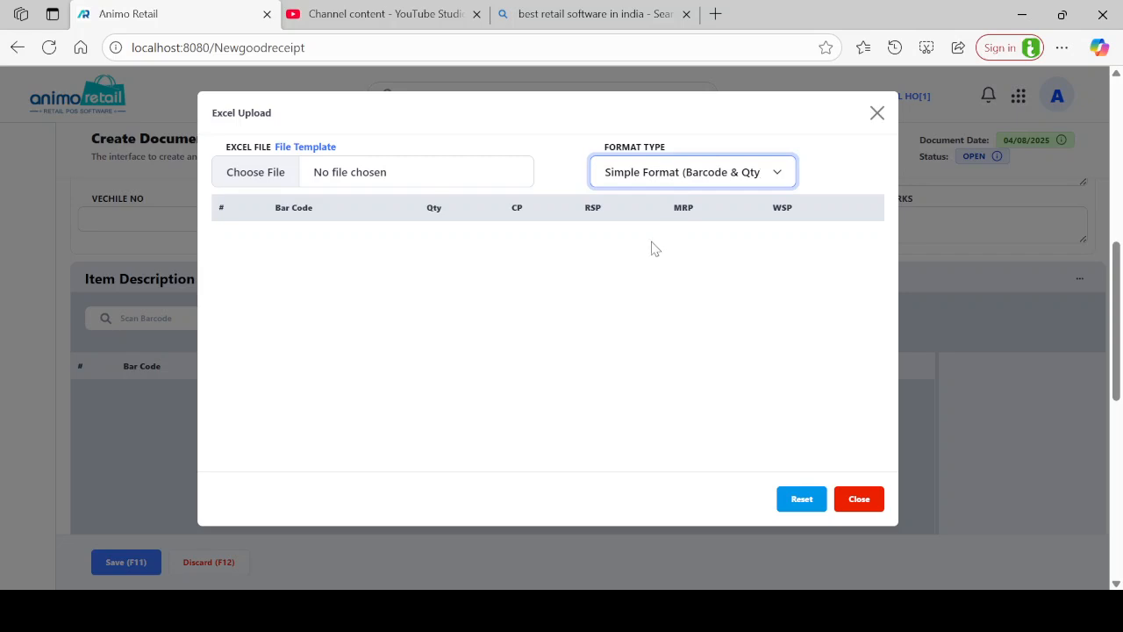
key("Down")
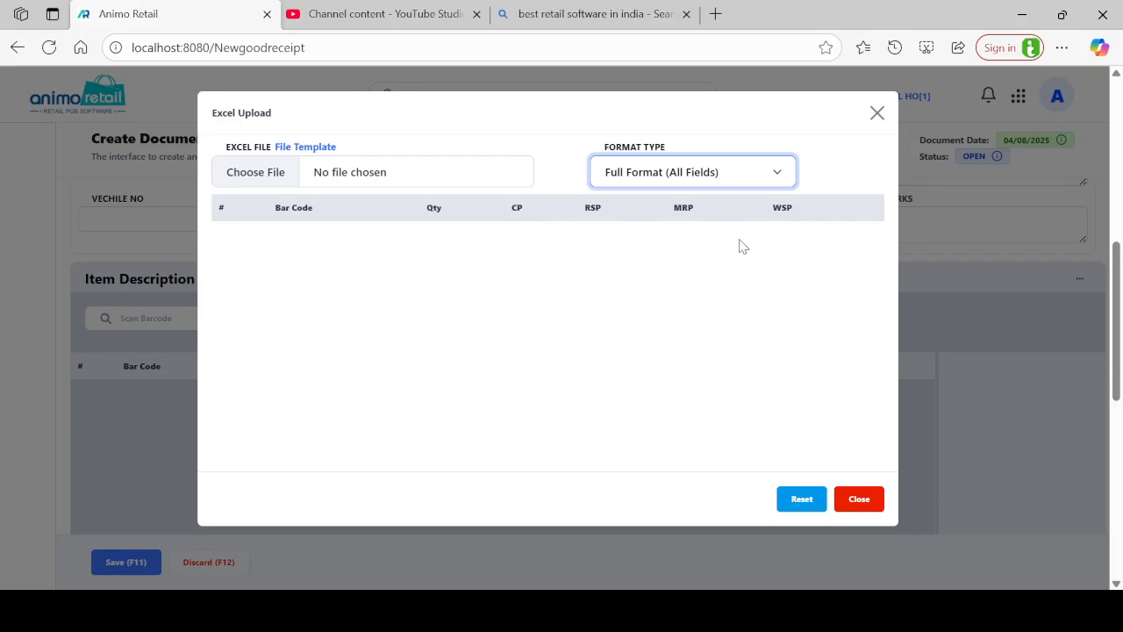
left_click(660, 212)
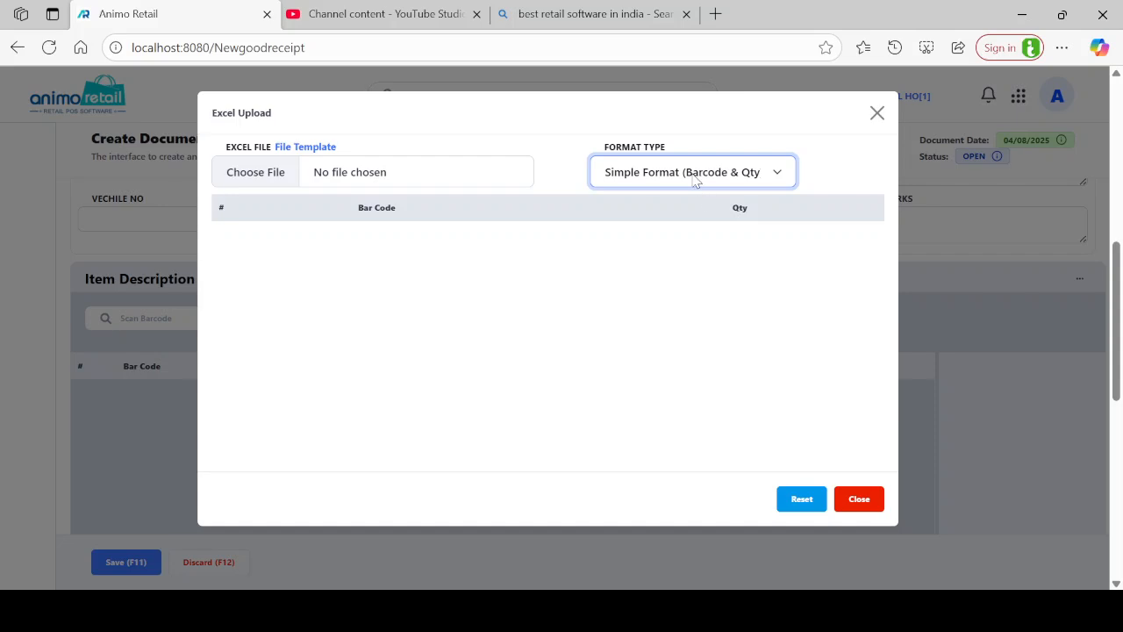
key("Down")
left_click(664, 210)
Step: Load BARUPLOAD.xlsx as the Excel file and validate its data
left_click(264, 173)
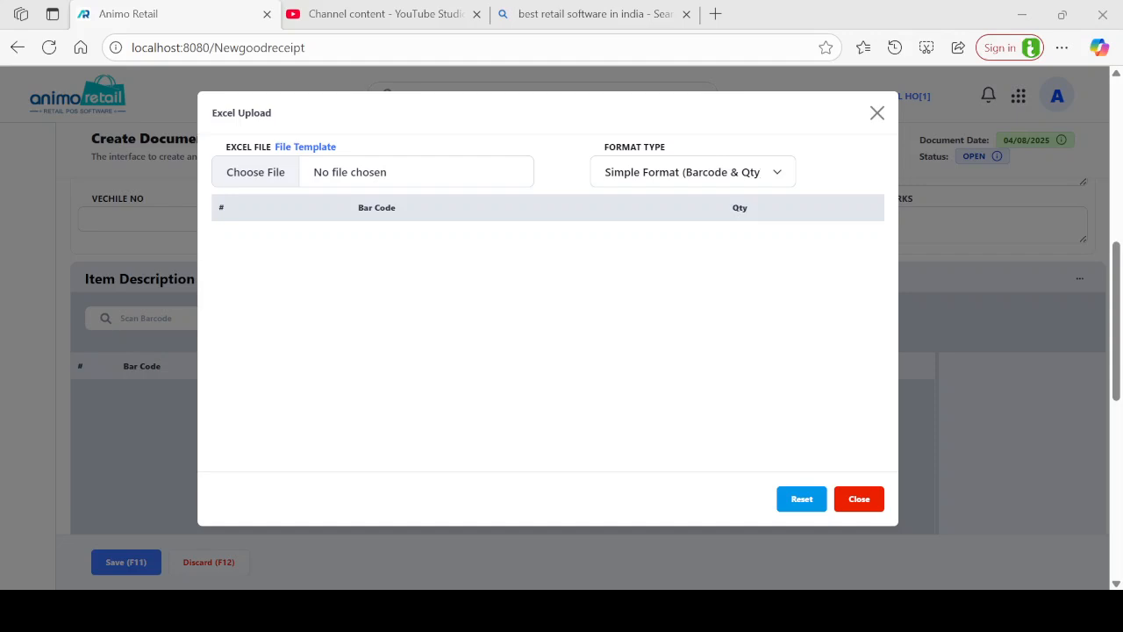
left_click(441, 491)
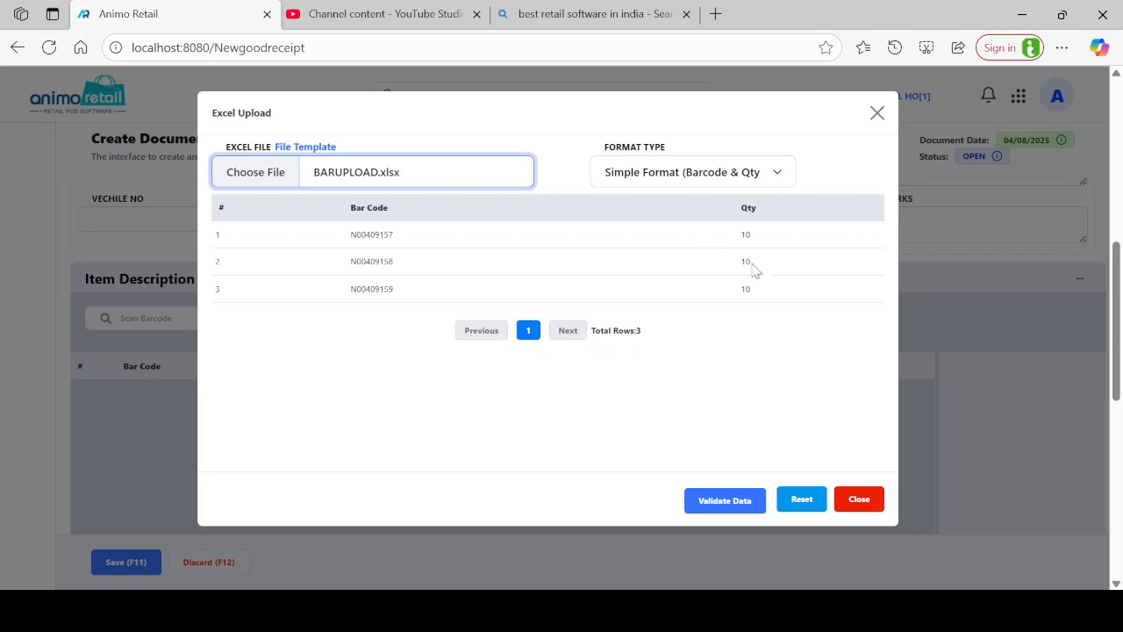
left_click(718, 503)
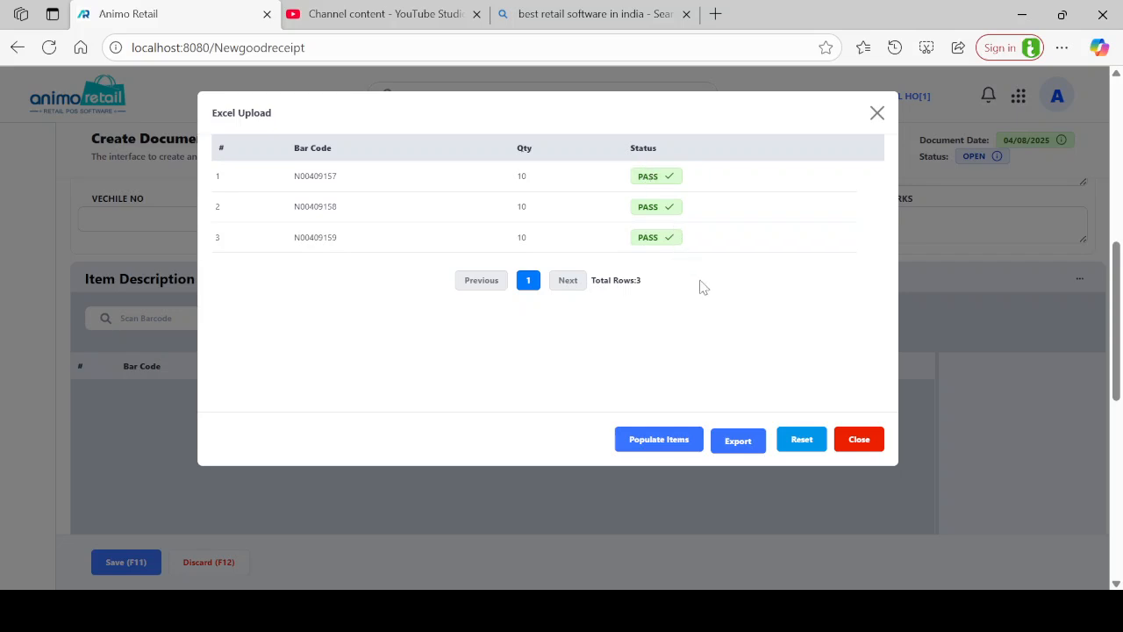
Step: Export the validated barcode list, look at the exported workbook in Excel and return to the Excel Upload dialog
left_click(743, 449)
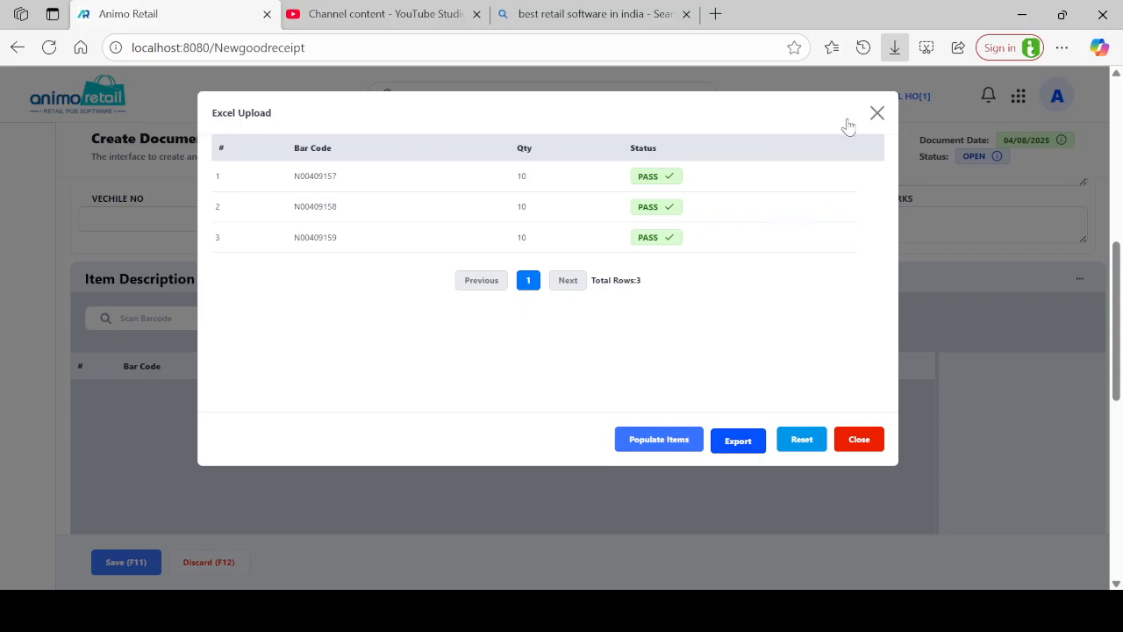
key("alt+Tab")
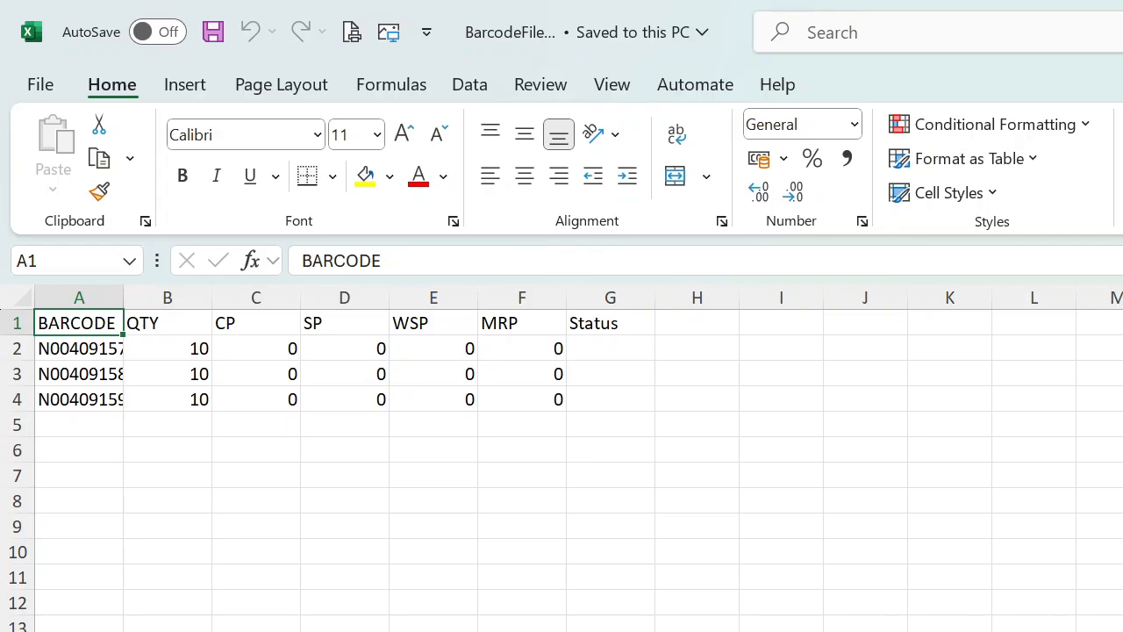
key("alt+Tab")
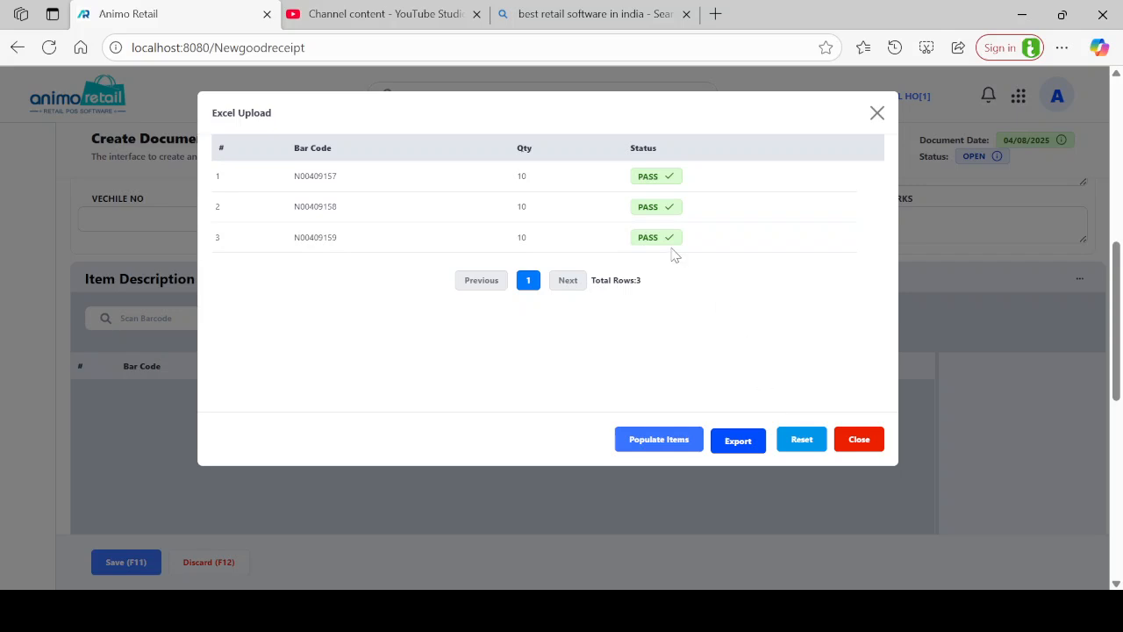
Step: Populate the goods receipt with the validated items and review the item lines
left_click(673, 449)
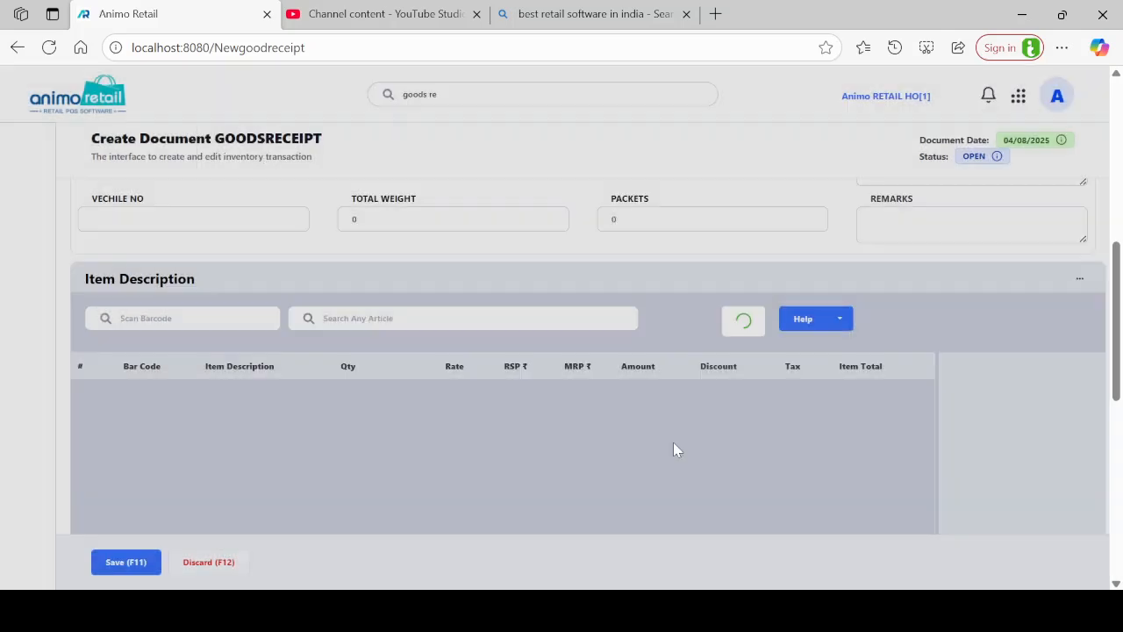
scroll(667, 369, "down", 2)
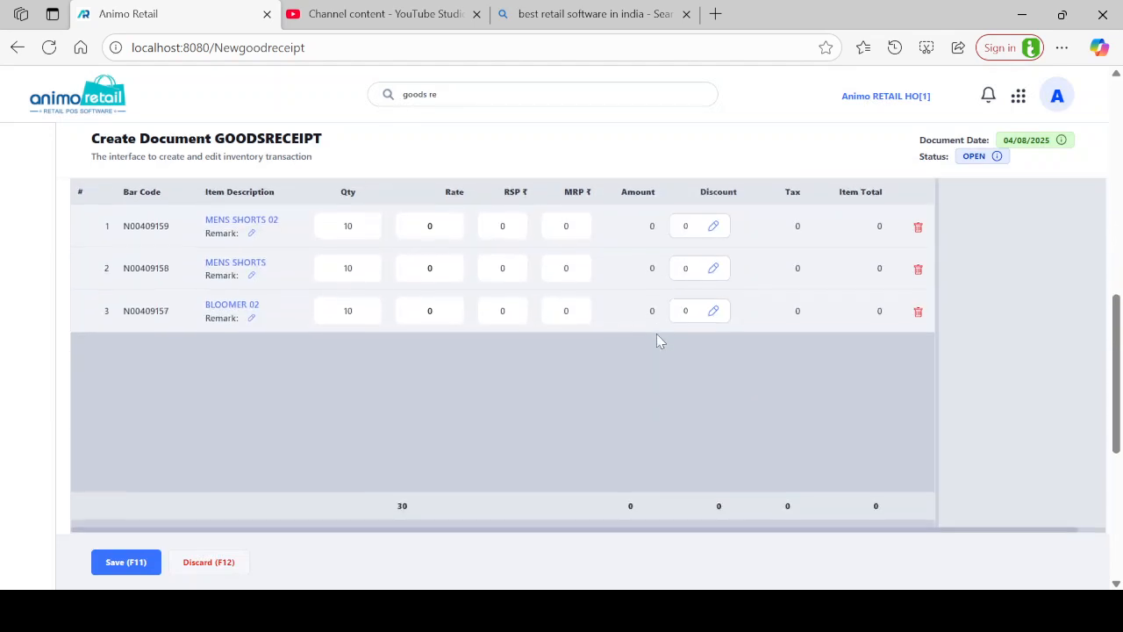
scroll(515, 323, "up", 1)
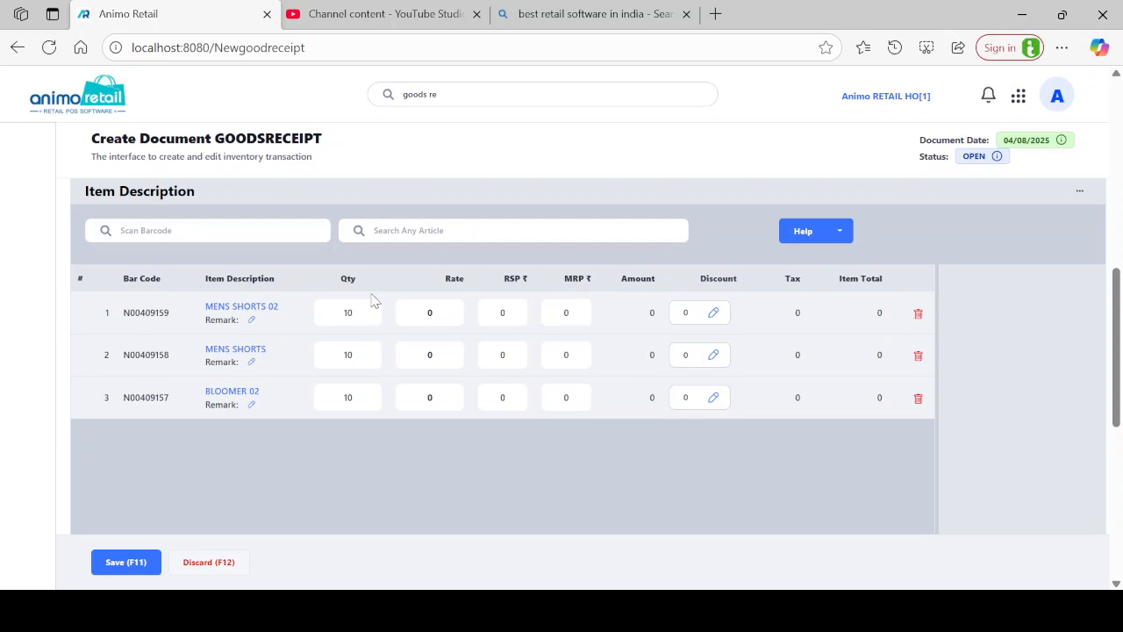
Step: Enter a rate of 100, RSP of 120 and MRP of 150 for the MENS SHORTS 02 line
left_click(428, 316)
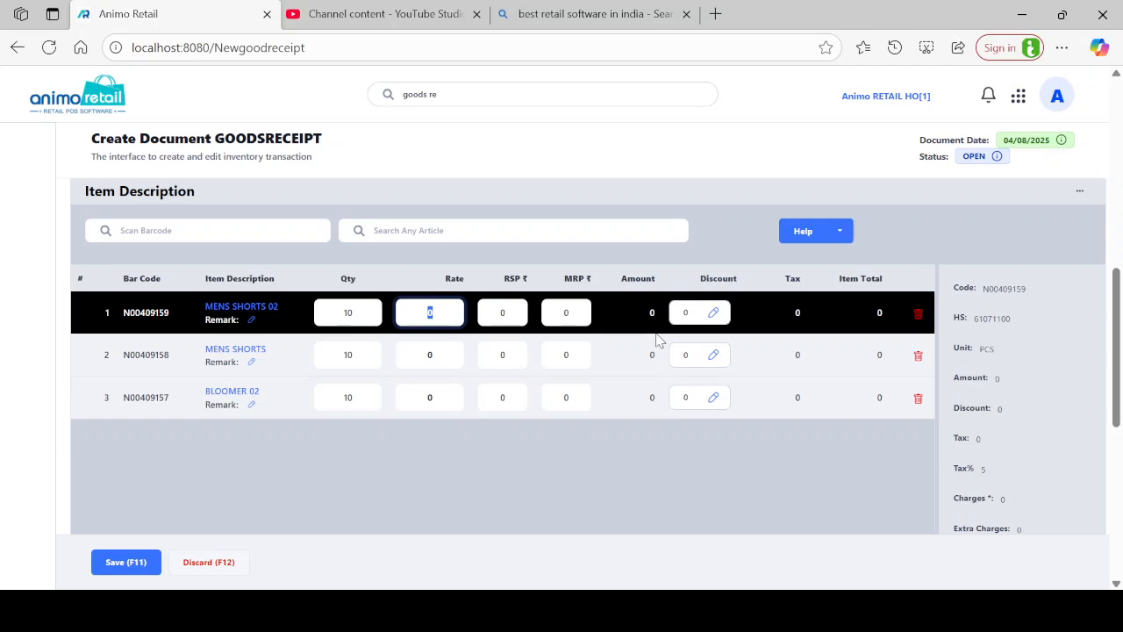
type("100")
key("Tab")
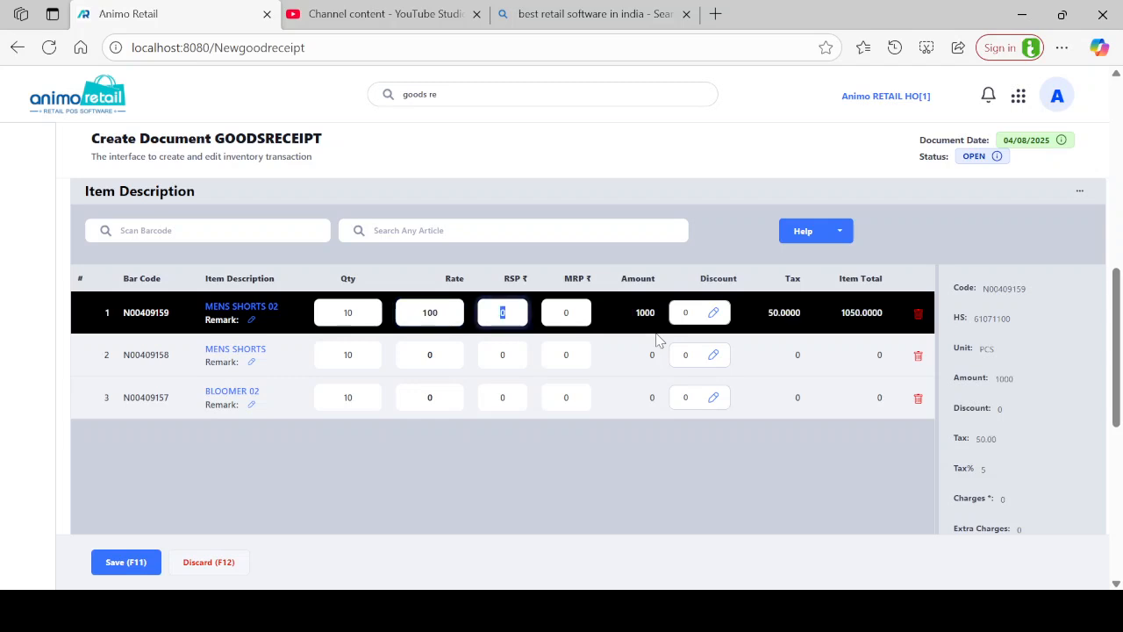
type("120")
key("Tab")
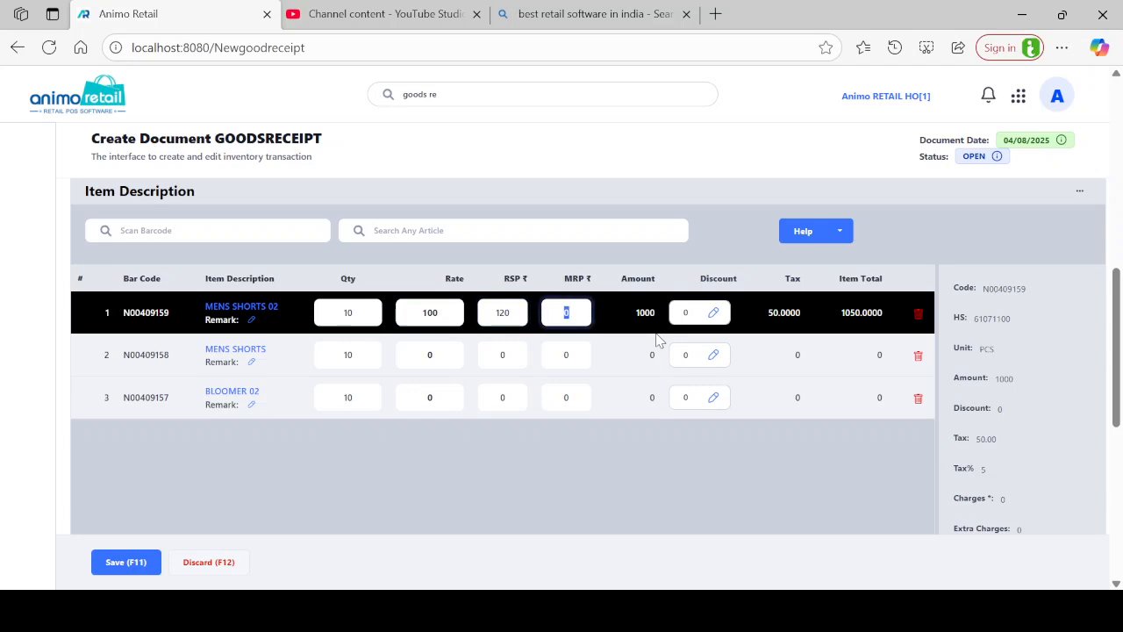
type("150")
Step: Enter a rate of 100, RSP of 120 and MRP of 150 for the MENS SHORTS line
left_click(430, 355)
type("100")
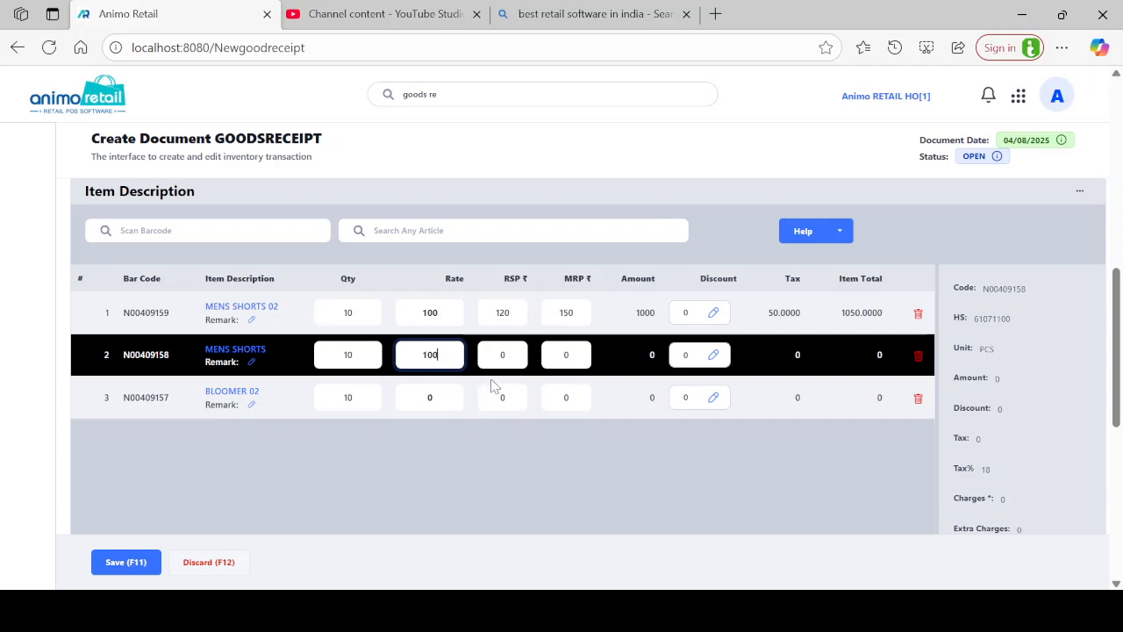
left_click(521, 351)
type("120")
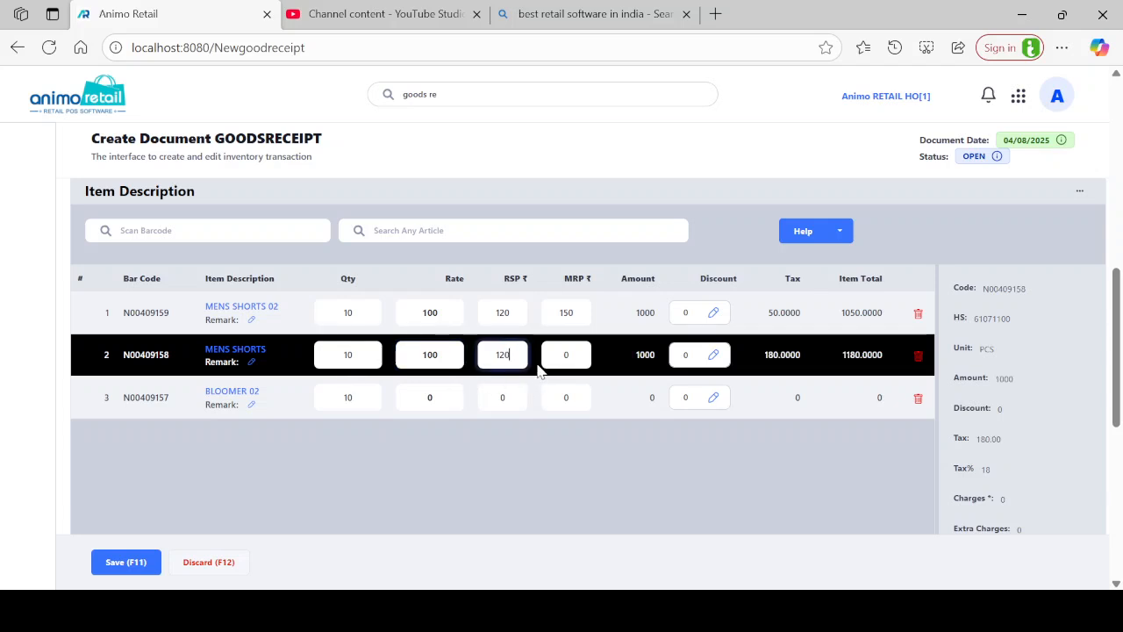
left_click(566, 355)
type("150")
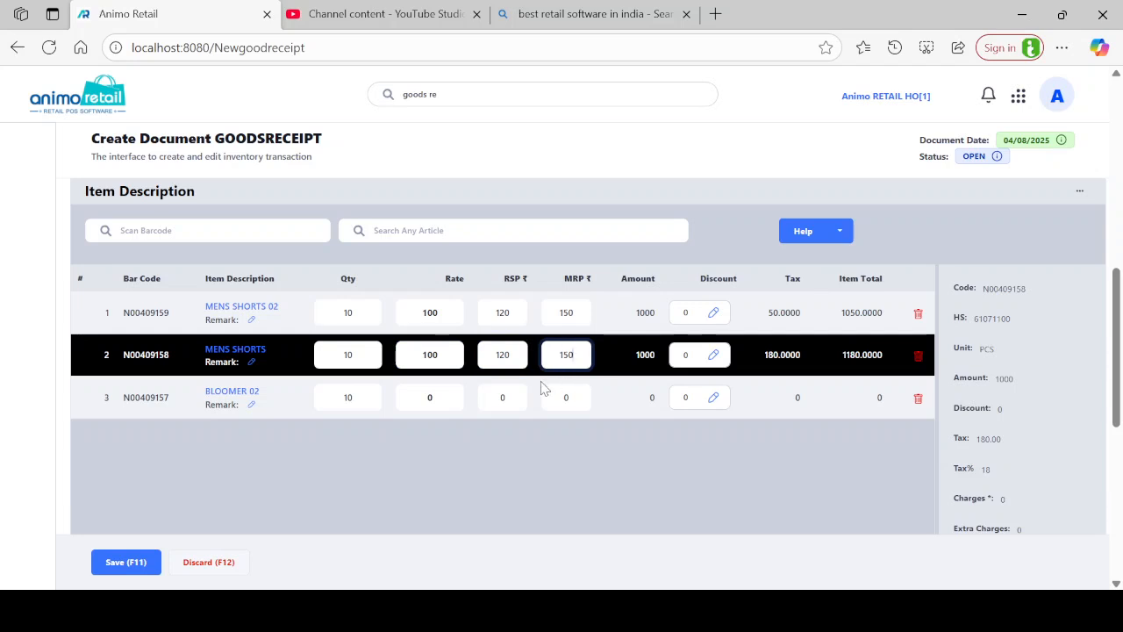
Step: Enter a rate of 100, RSP of 120 and MRP of 150 for the BLOOMER 02 line
left_click(434, 399)
type("100")
key("Tab")
type("120")
key("Tab")
type("1")
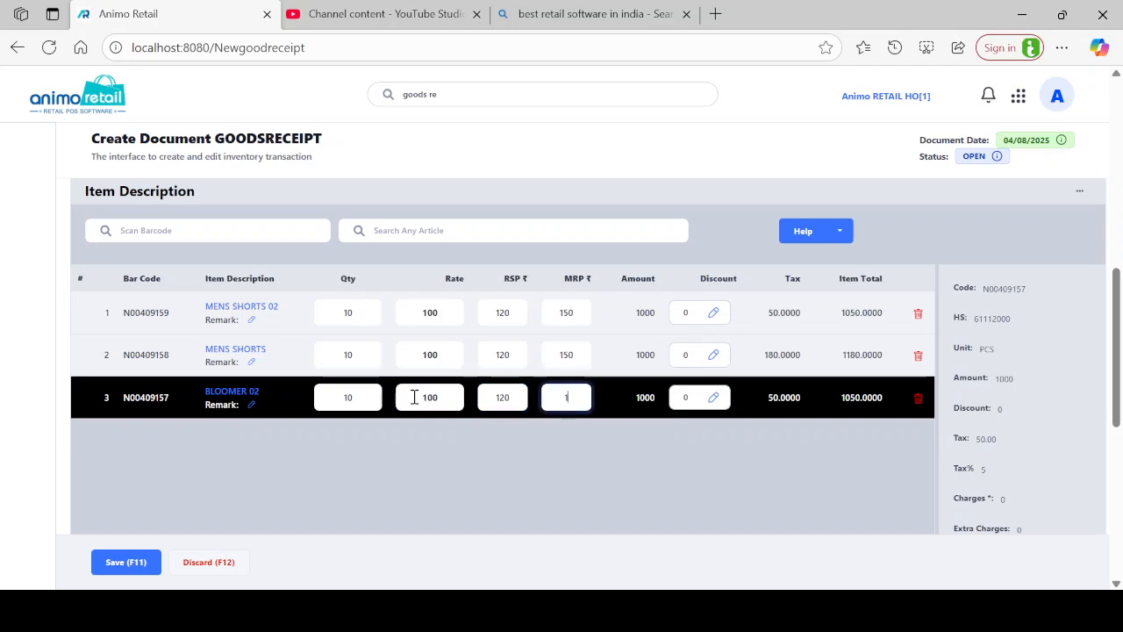
type("50")
key("Tab")
Step: Review the item totals, save the goods receipt and return to the goods receipt list
scroll(229, 456, "down", 2)
left_click(594, 370)
scroll(594, 370, "up", 1)
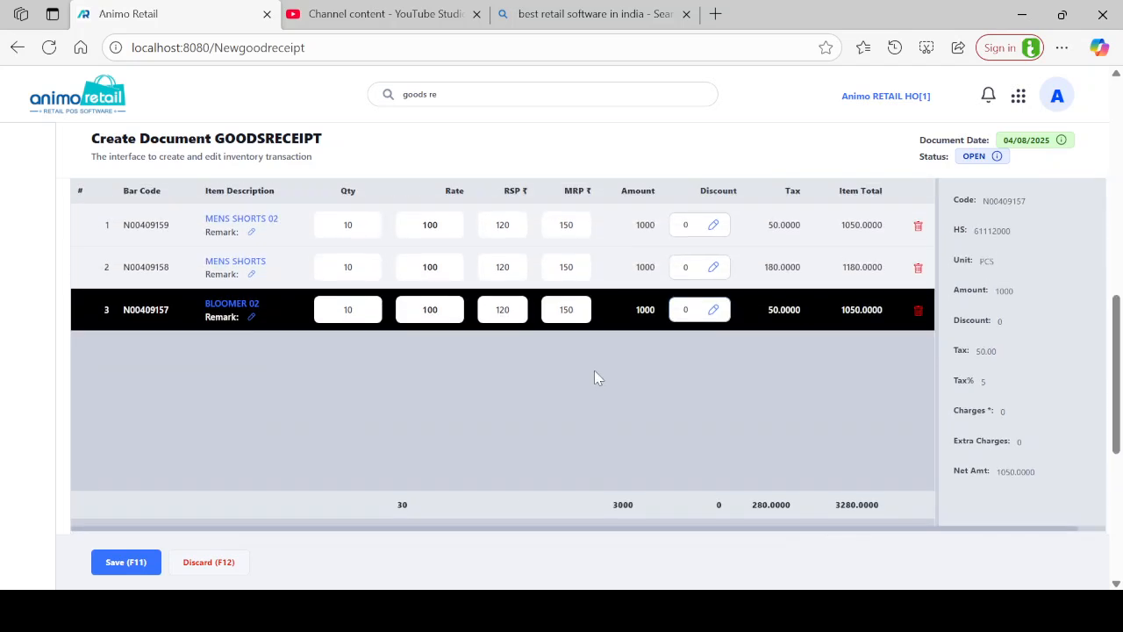
left_click(140, 562)
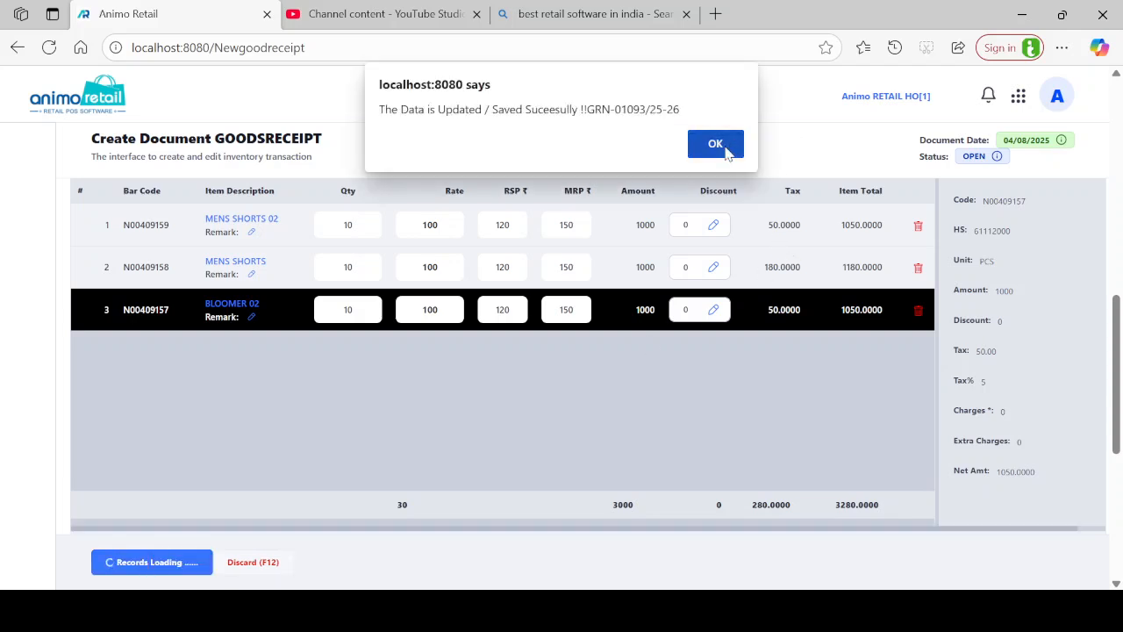
left_click(727, 149)
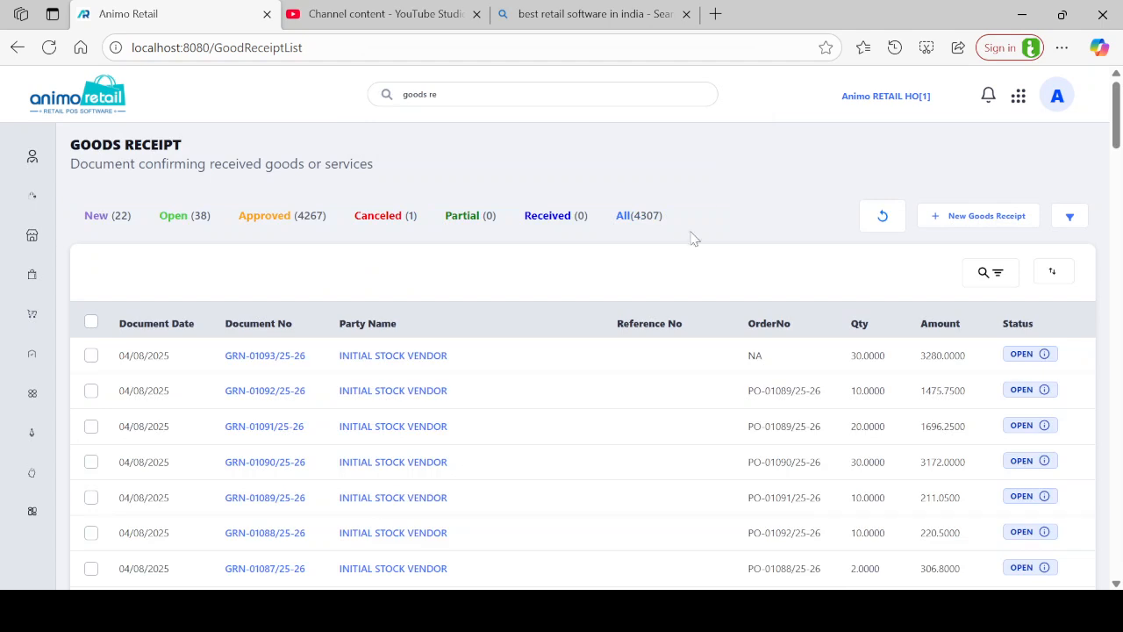
left_click(537, 611)
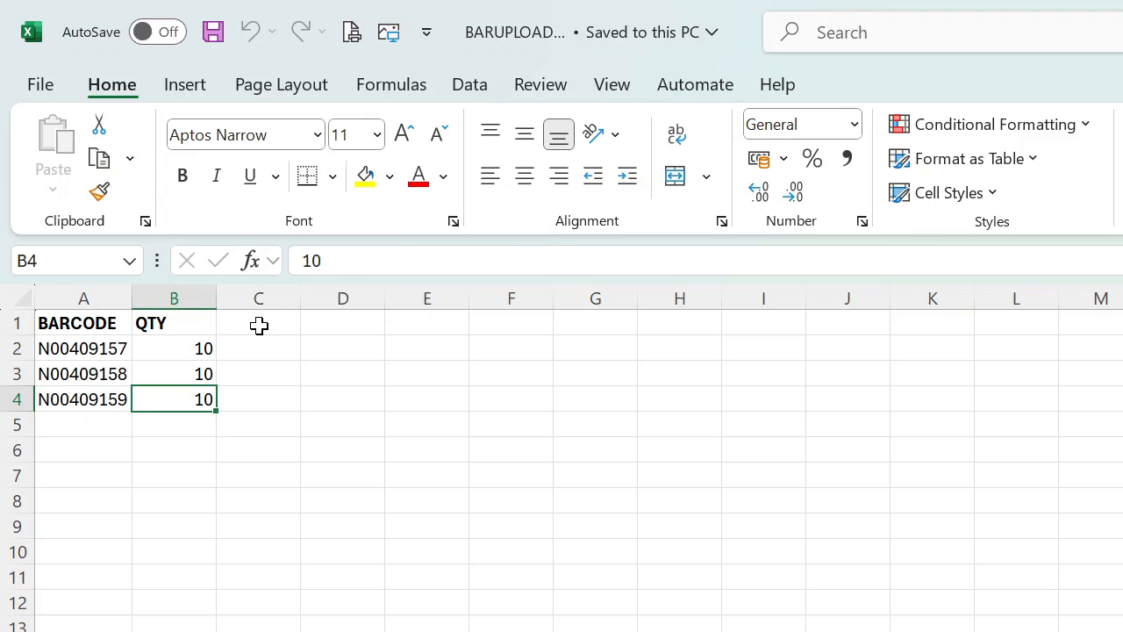
left_click(258, 325)
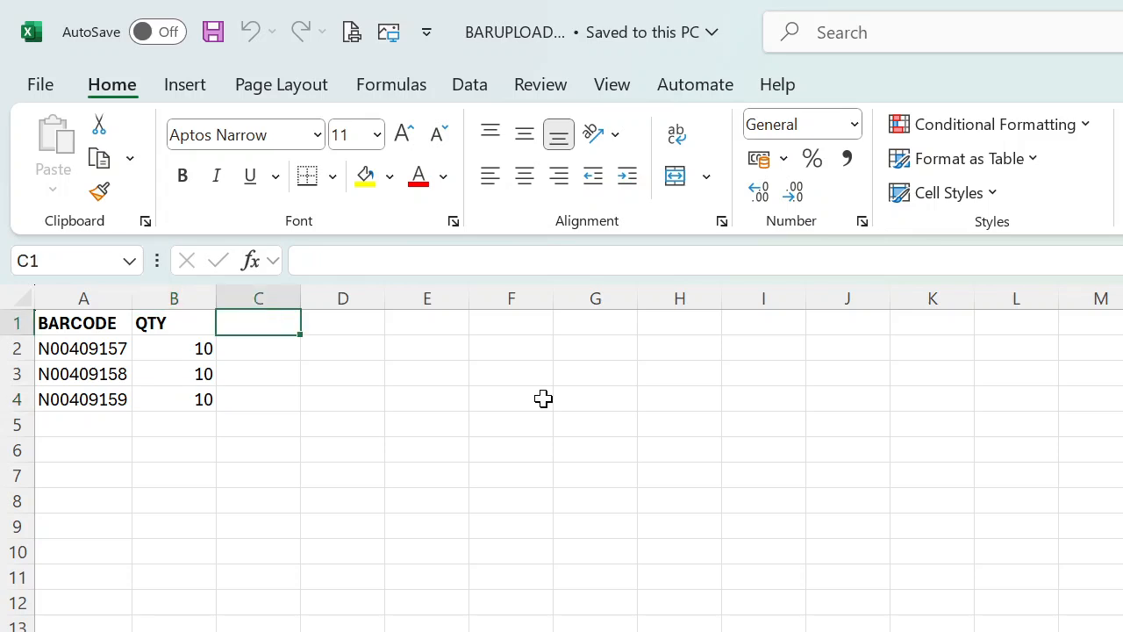
key("alt+Tab")
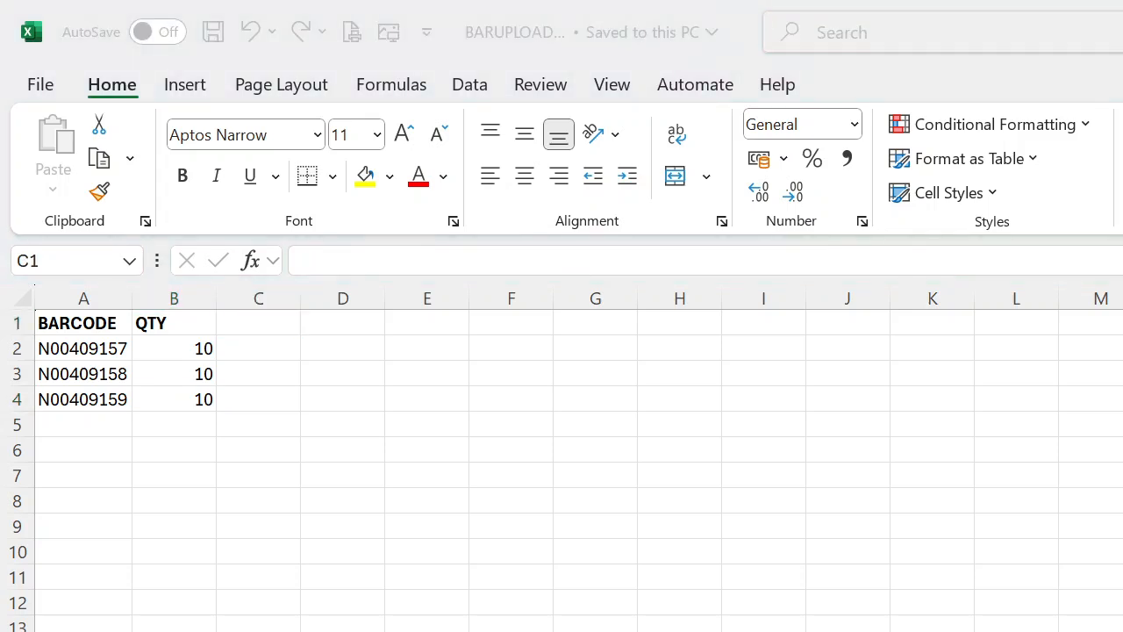
key("alt+Tab")
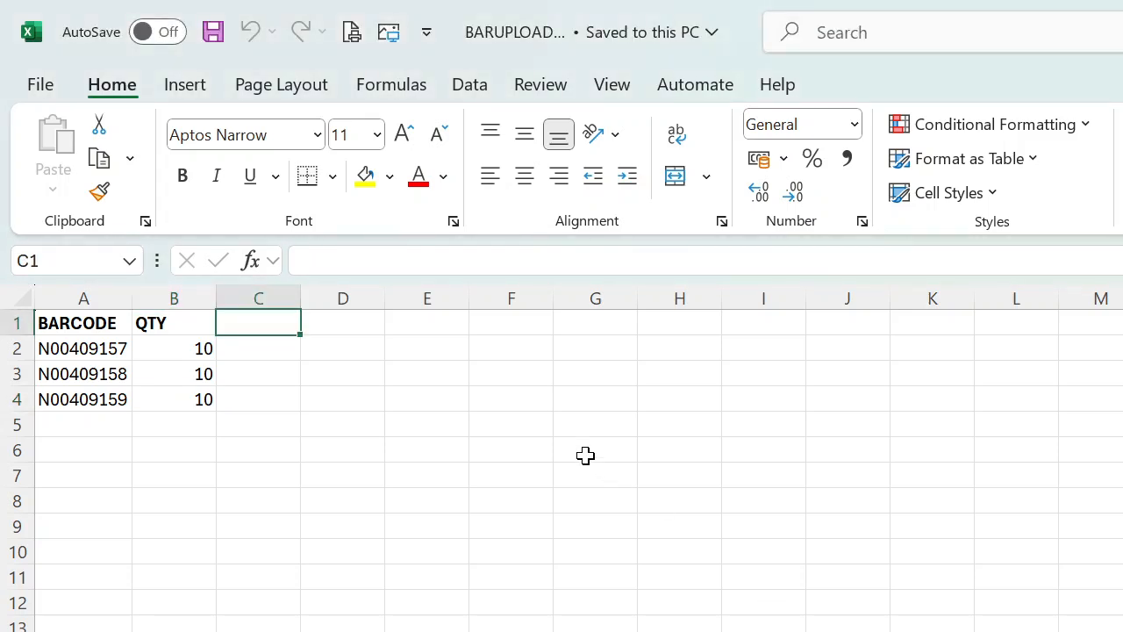
type("C")
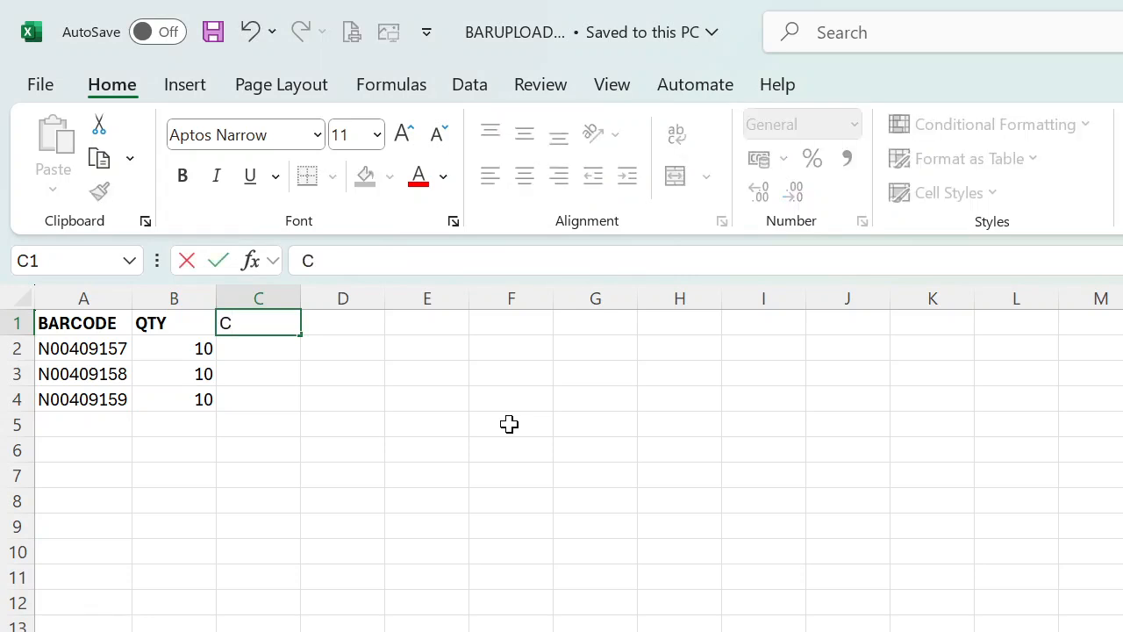
key("BackSpace")
key("Escape")
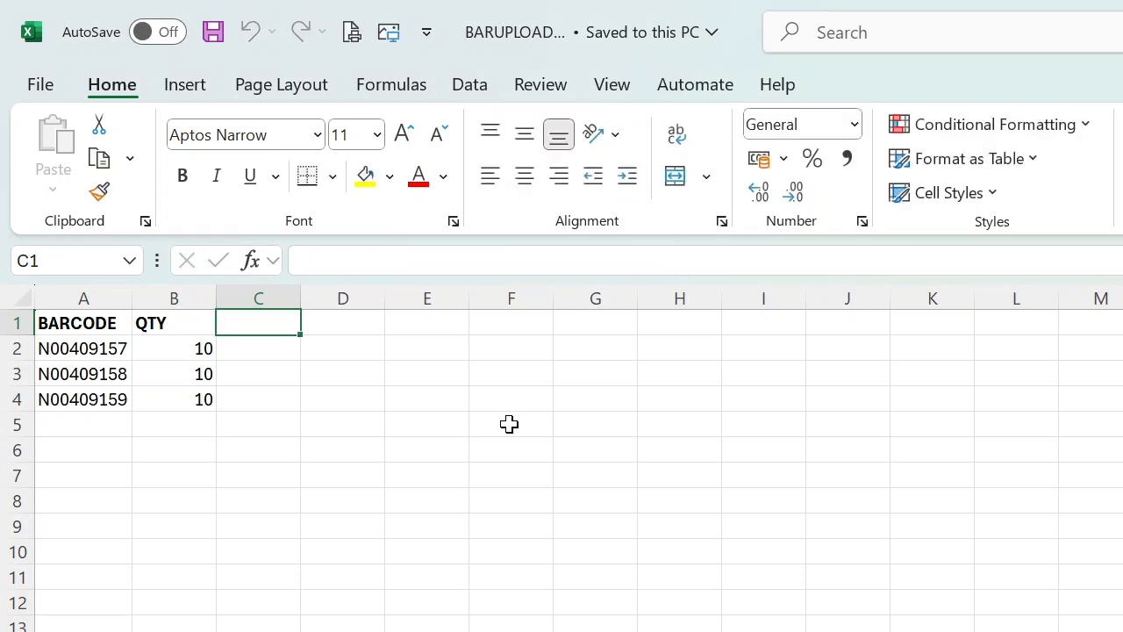
Step: Examine the QTY, CP, SP, MRP and WSP columns and the barcode rows in the BARUPLOAD_FULL workbook in Excel
key("alt+Tab")
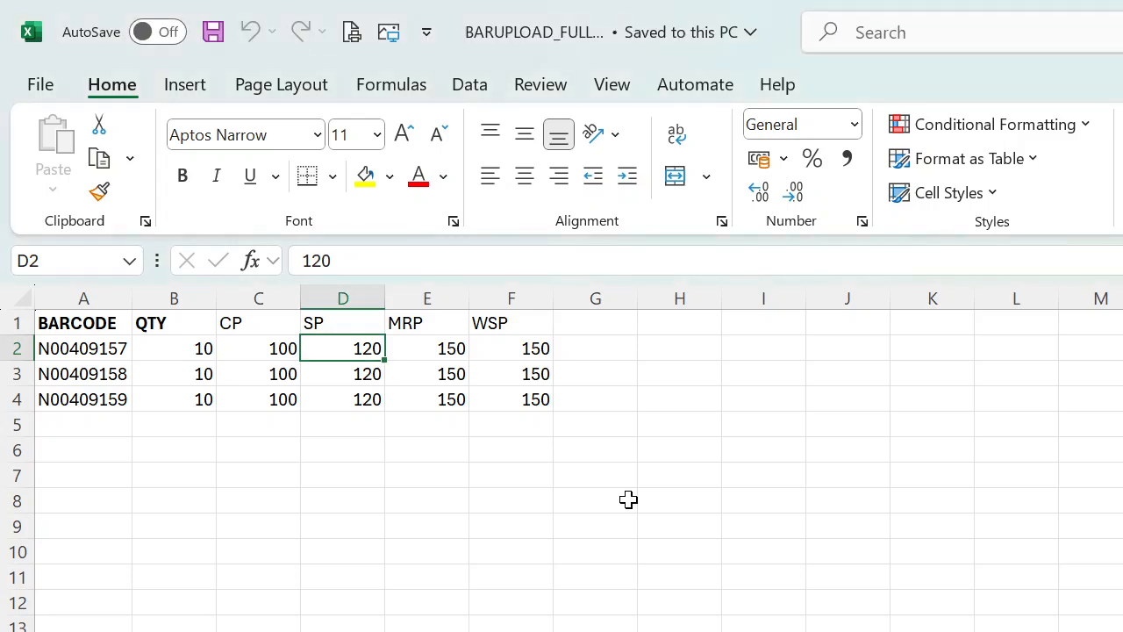
left_click(188, 327)
left_click(240, 329)
left_click(315, 324)
left_click(436, 324)
left_click(532, 325)
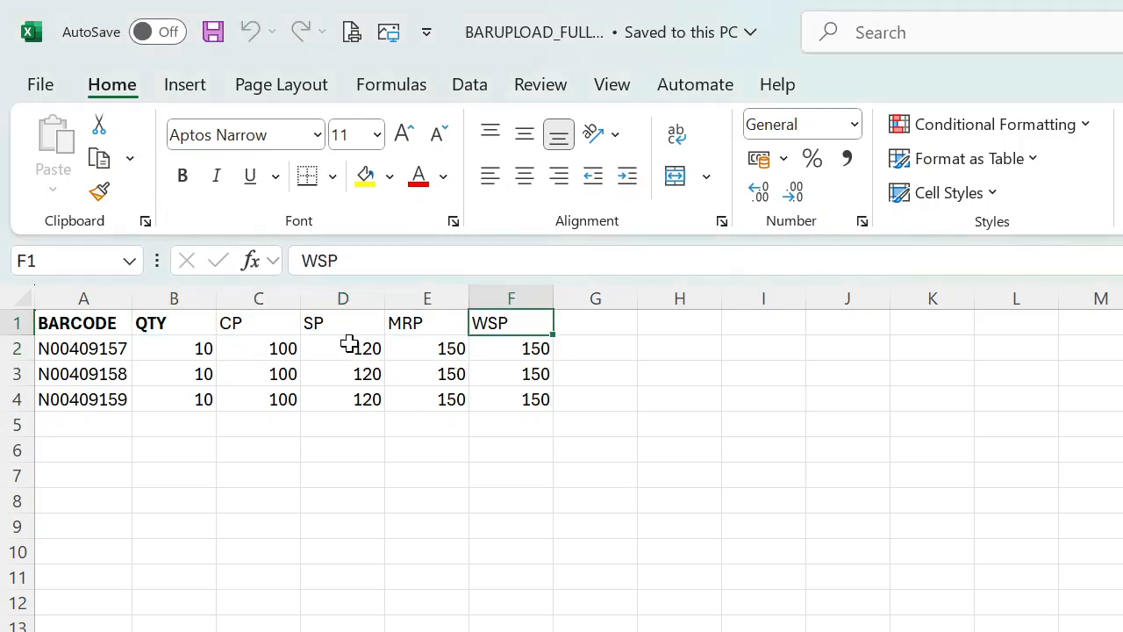
left_click(246, 342)
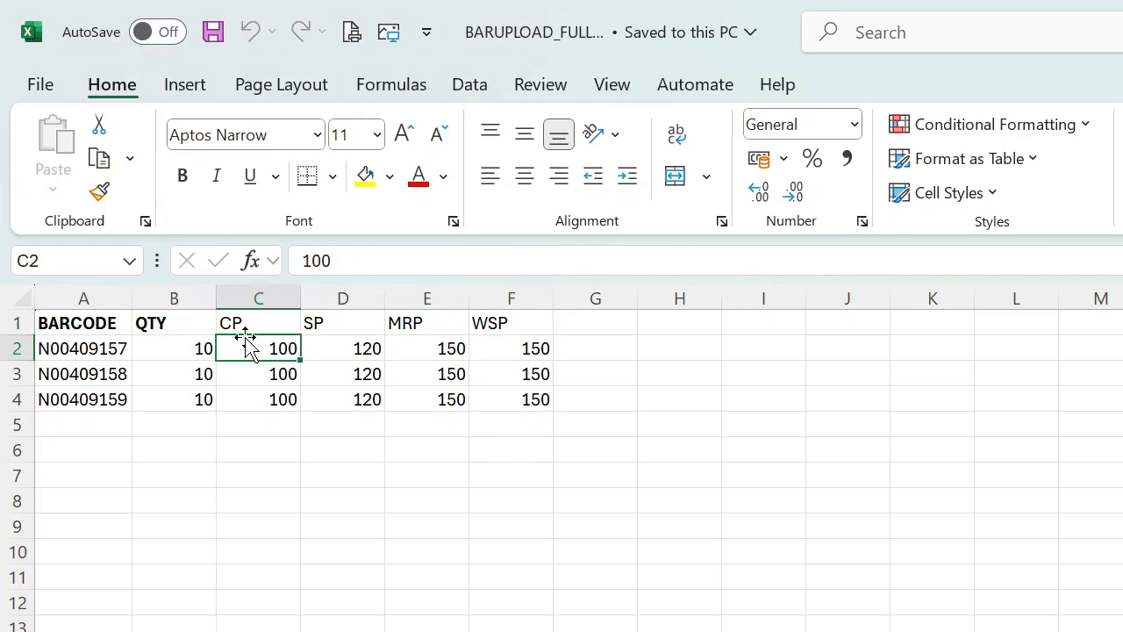
left_click(336, 329)
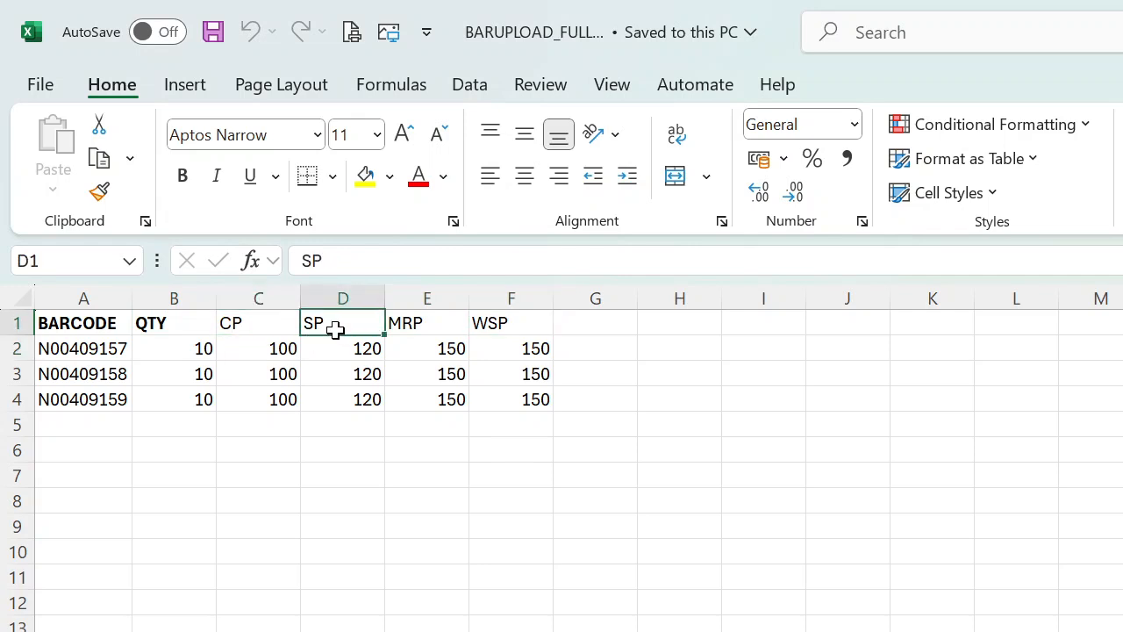
left_click(426, 327)
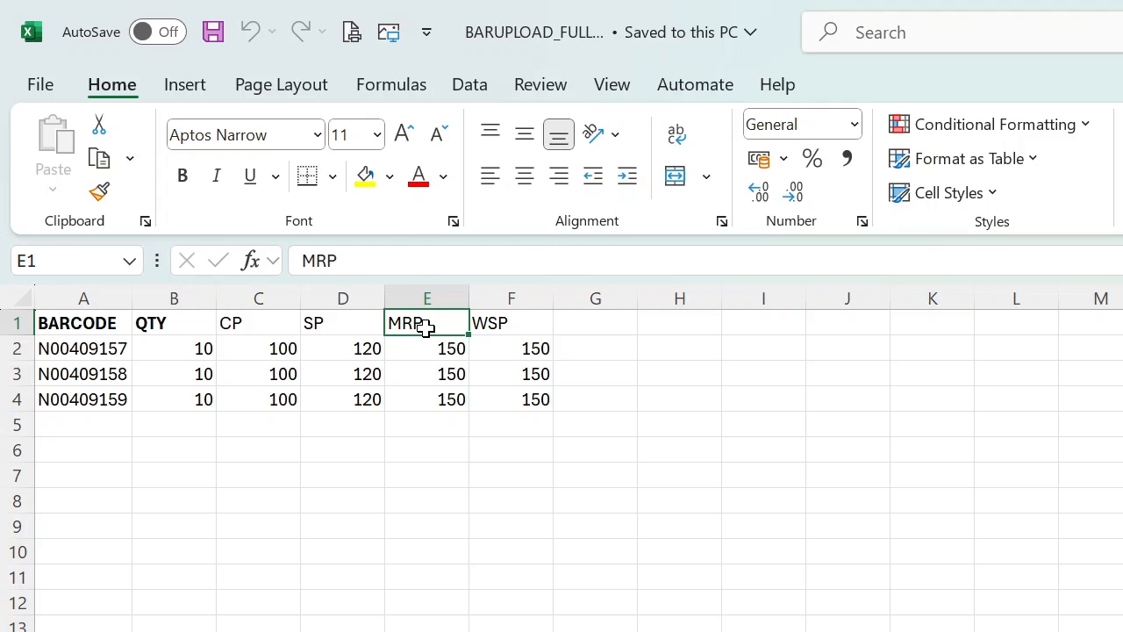
left_click_drag(82, 353, 88, 394)
left_click(335, 353)
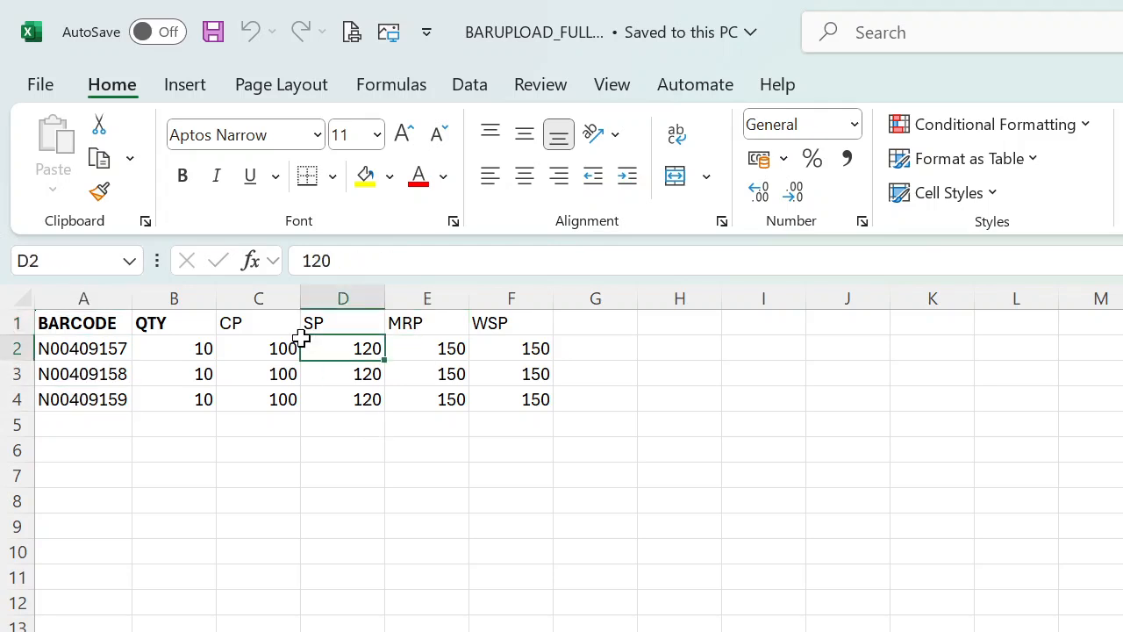
left_click(252, 353)
left_click(459, 395)
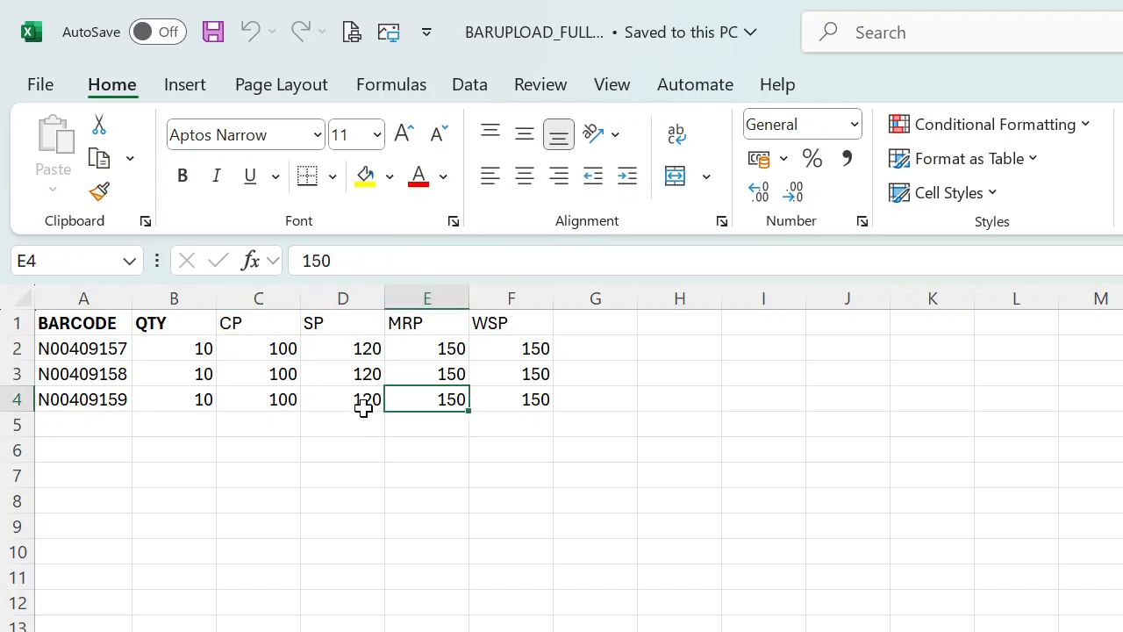
left_click(288, 351)
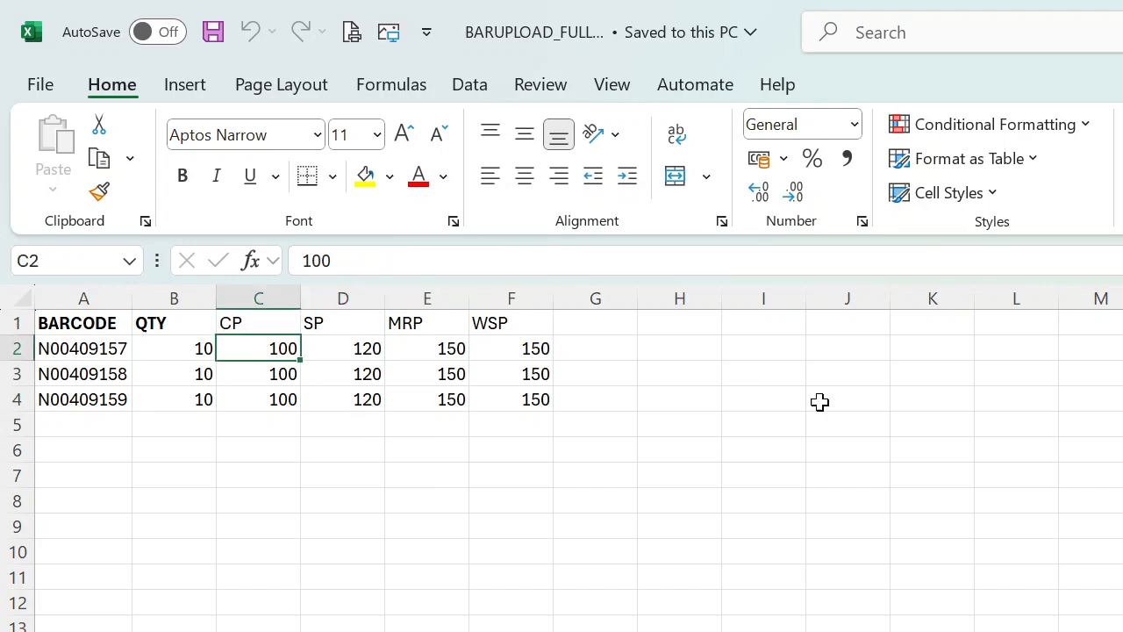
Step: Set the SP of all three barcodes to 121 in cells D2 to D4 and save the workbook
left_click(342, 351)
type("121")
key("Return")
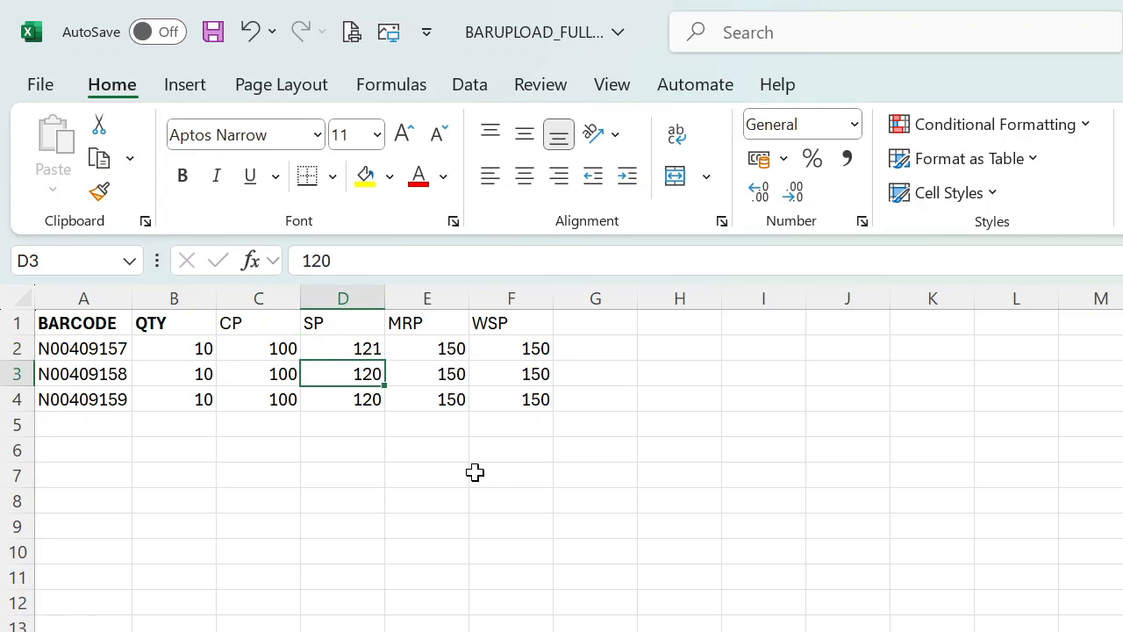
type("121")
key("Return")
type("121")
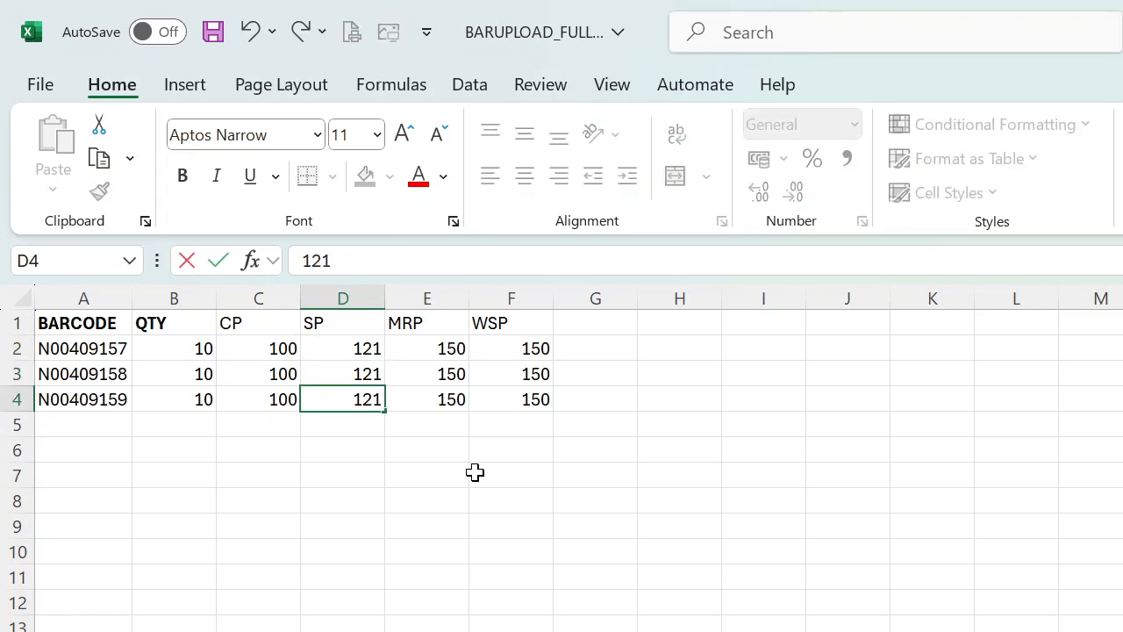
key("Return")
key("ctrl+s")
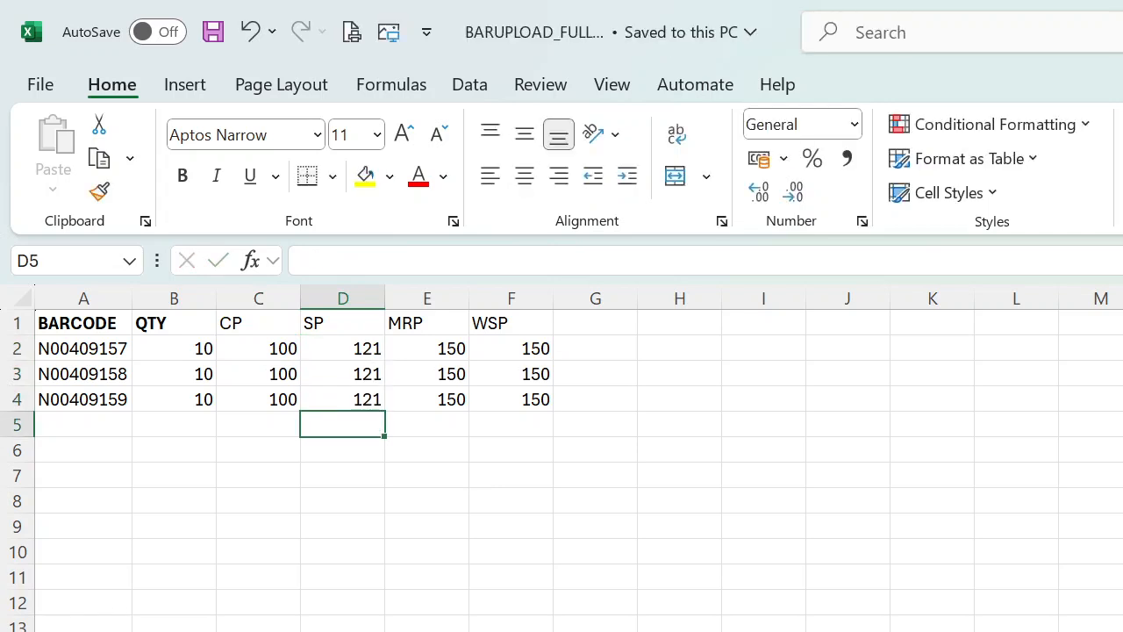
Step: Switch to Animo Retail, load BARUPLOAD_FULL.xlsx for the full-format upload and populate the goods receipt with its validated items
key("alt+Tab")
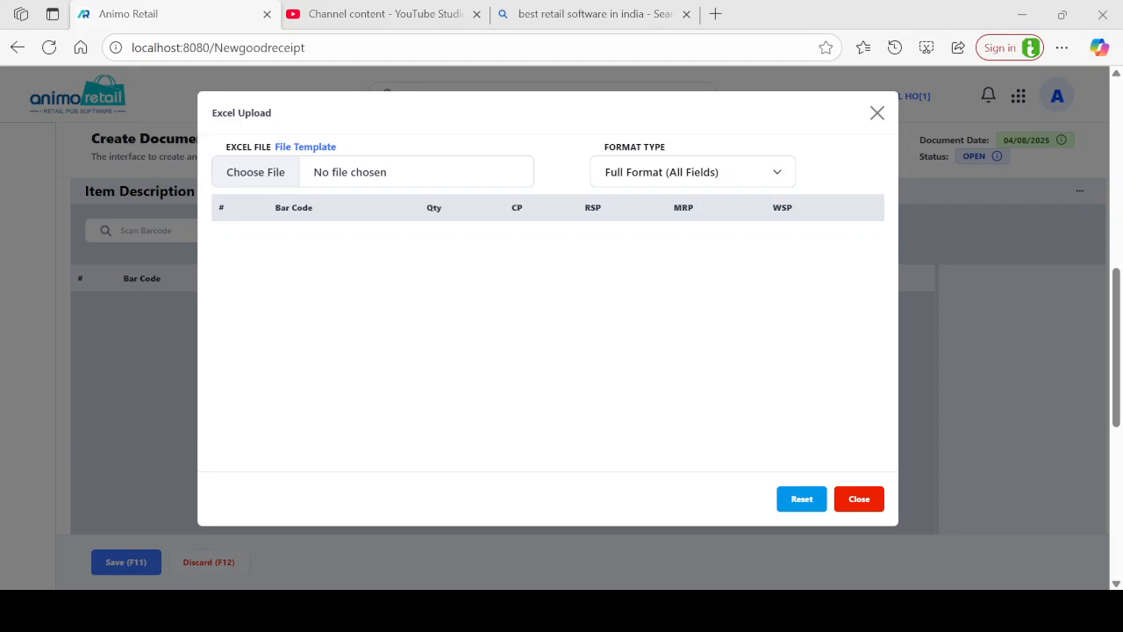
double_click(348, 234)
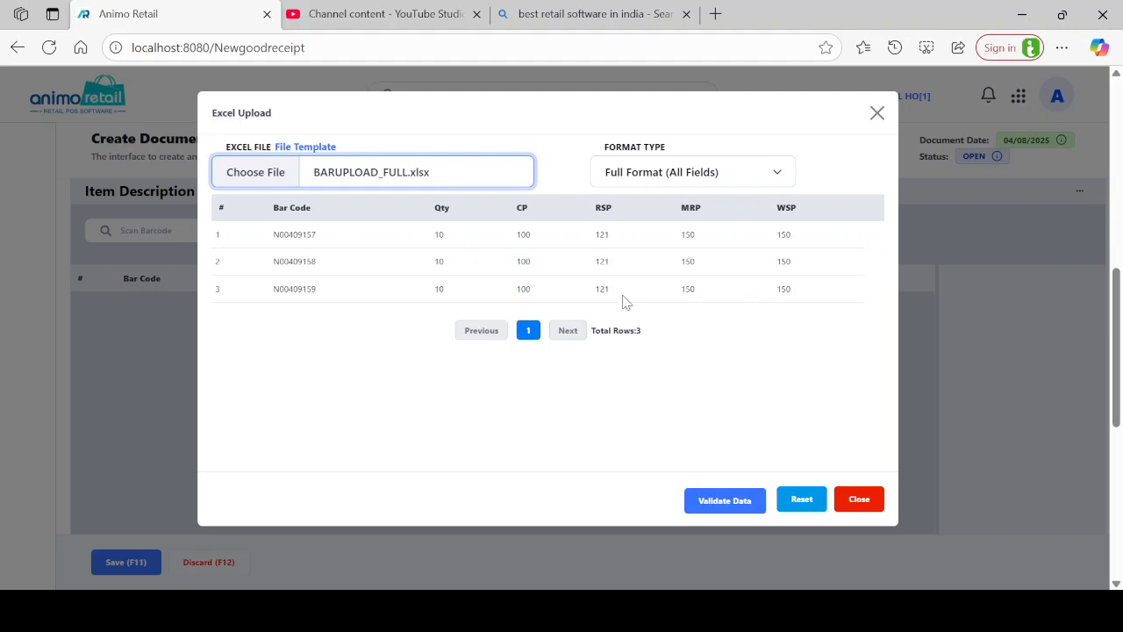
left_click(742, 502)
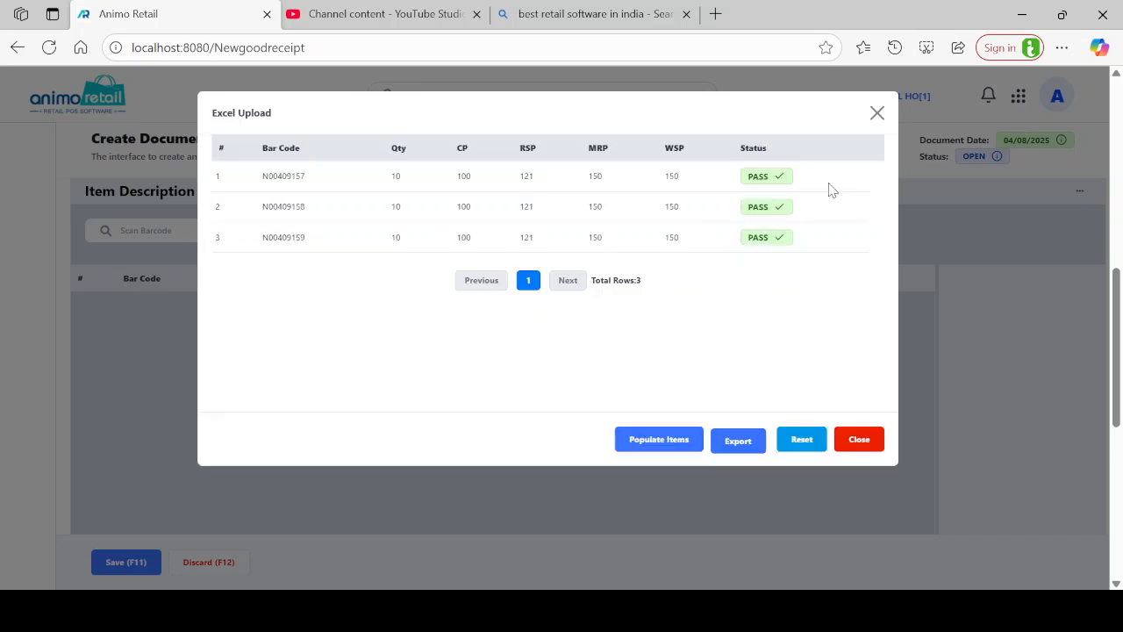
left_click(676, 443)
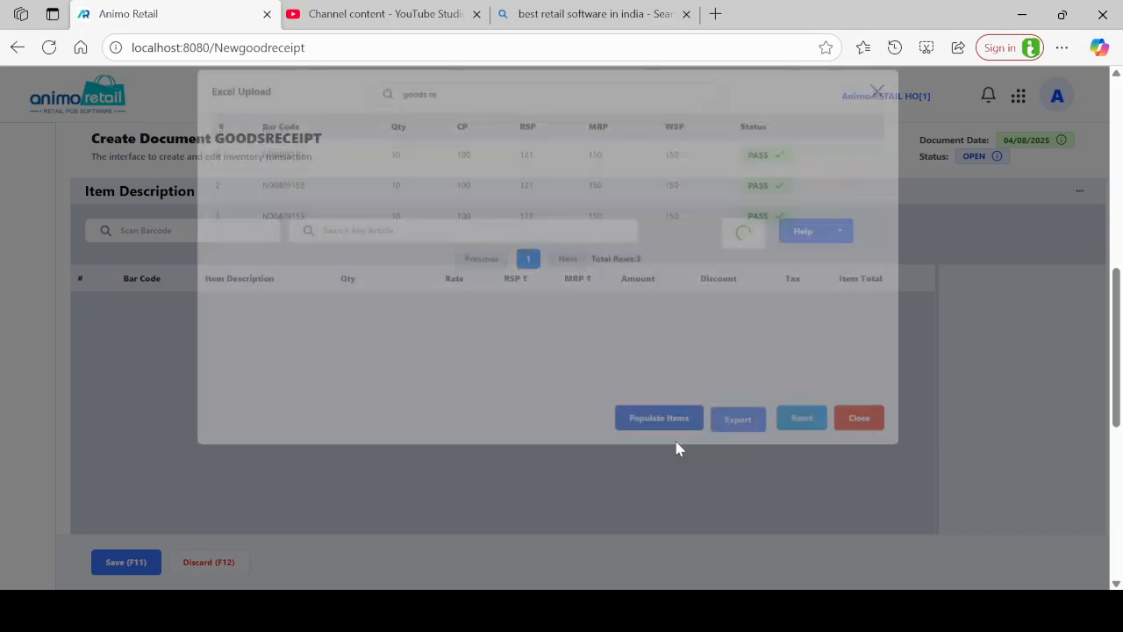
Step: Check the RSP of the three uploaded item lines and save the goods receipt
left_click(514, 313)
left_click(519, 353)
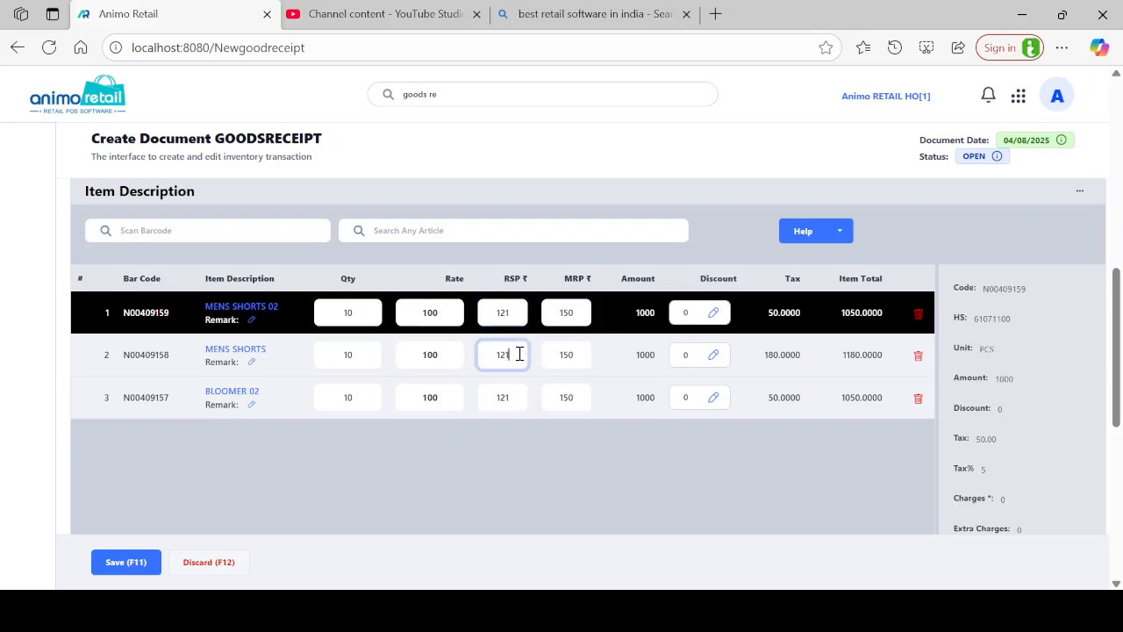
left_click(537, 411)
left_click(523, 402)
left_click(128, 562)
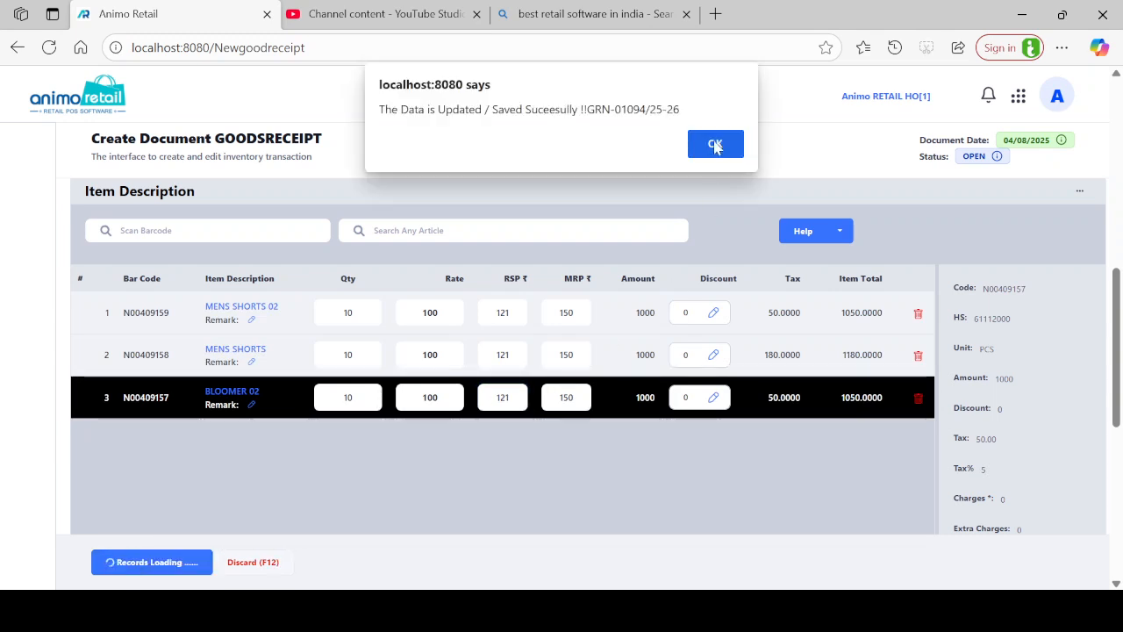
left_click(723, 143)
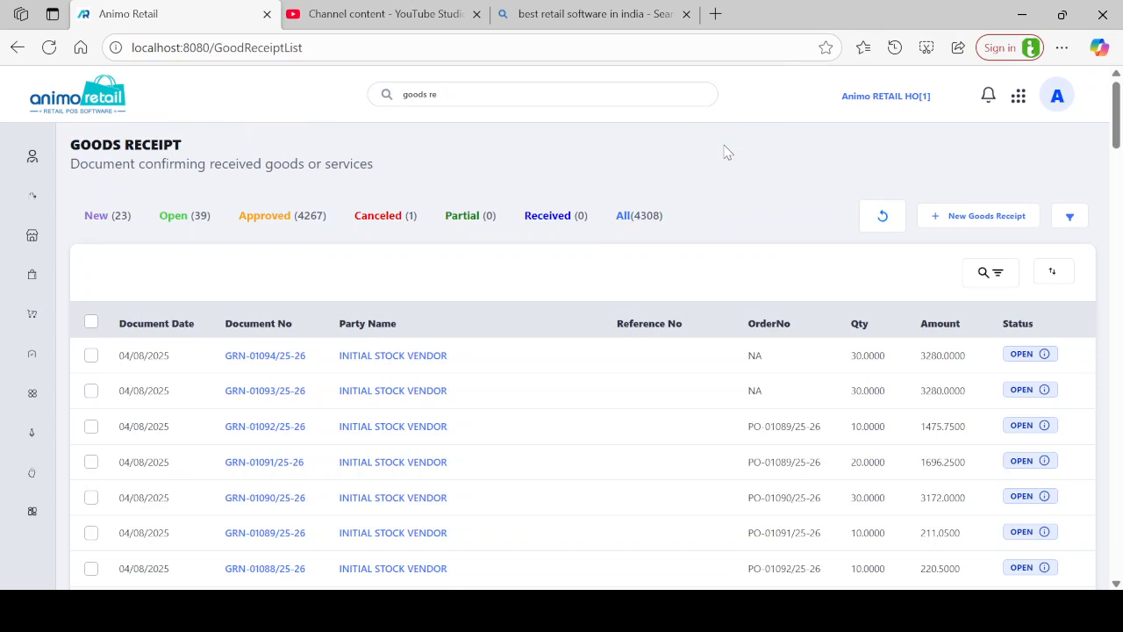